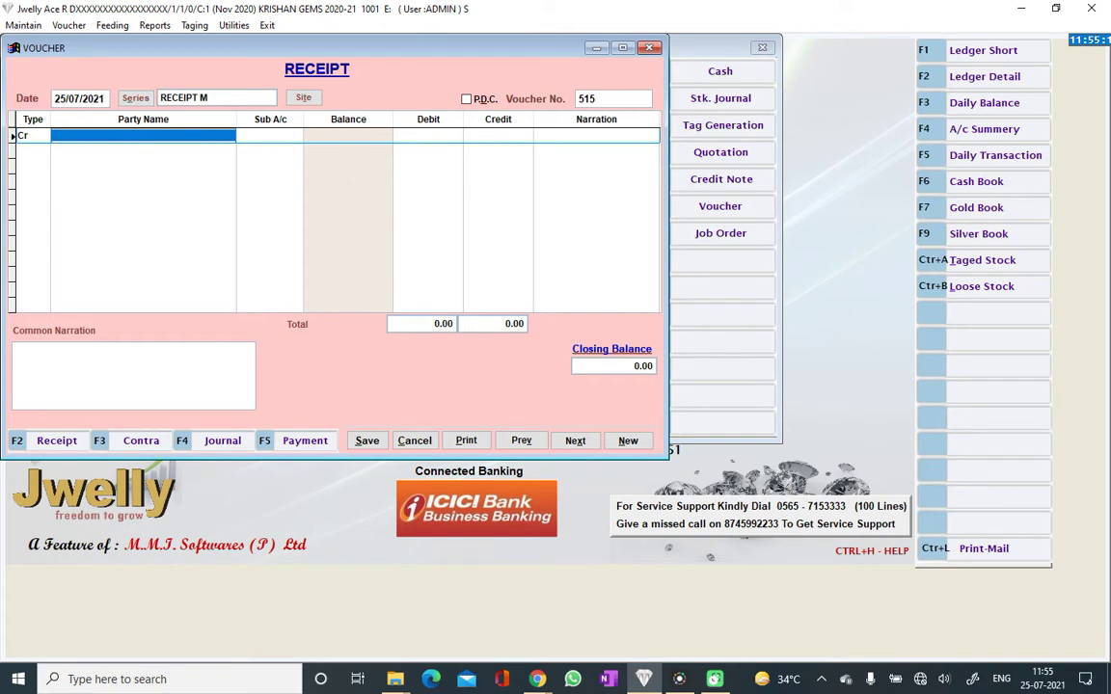
Pick the party account found by searching 'dhar' for the Cr row and credit it 10000
{"action": "type", "text": "dh"}
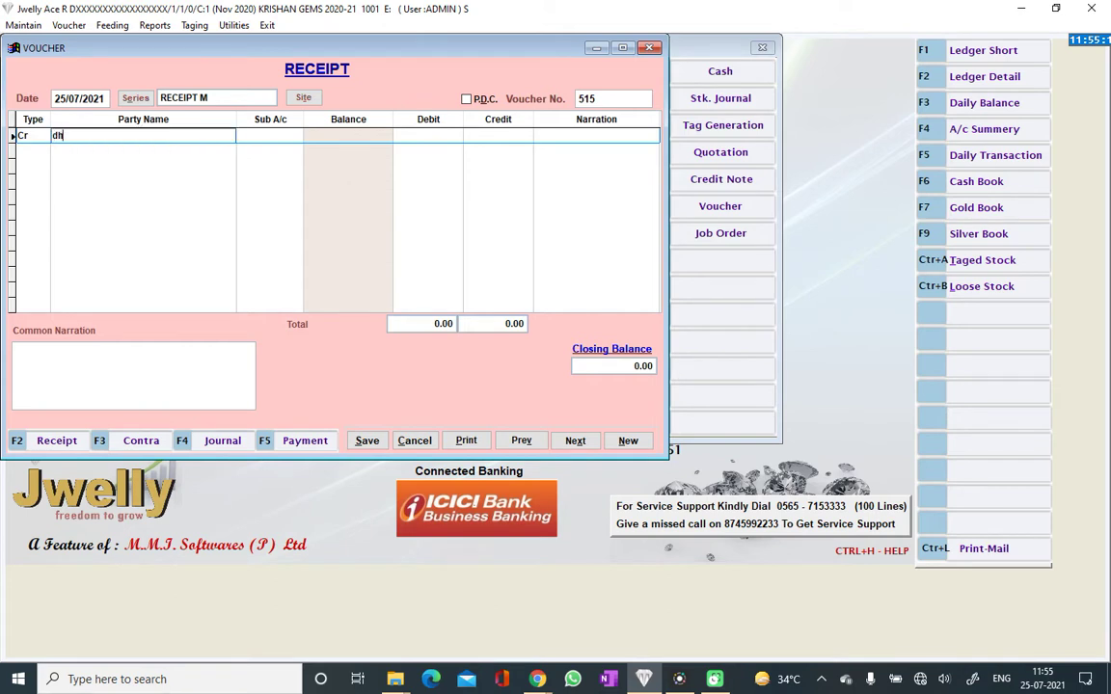
{"action": "type", "text": "srdj"}
{"action": "key", "text": "BackSpace"}
{"action": "type", "text": "har"}
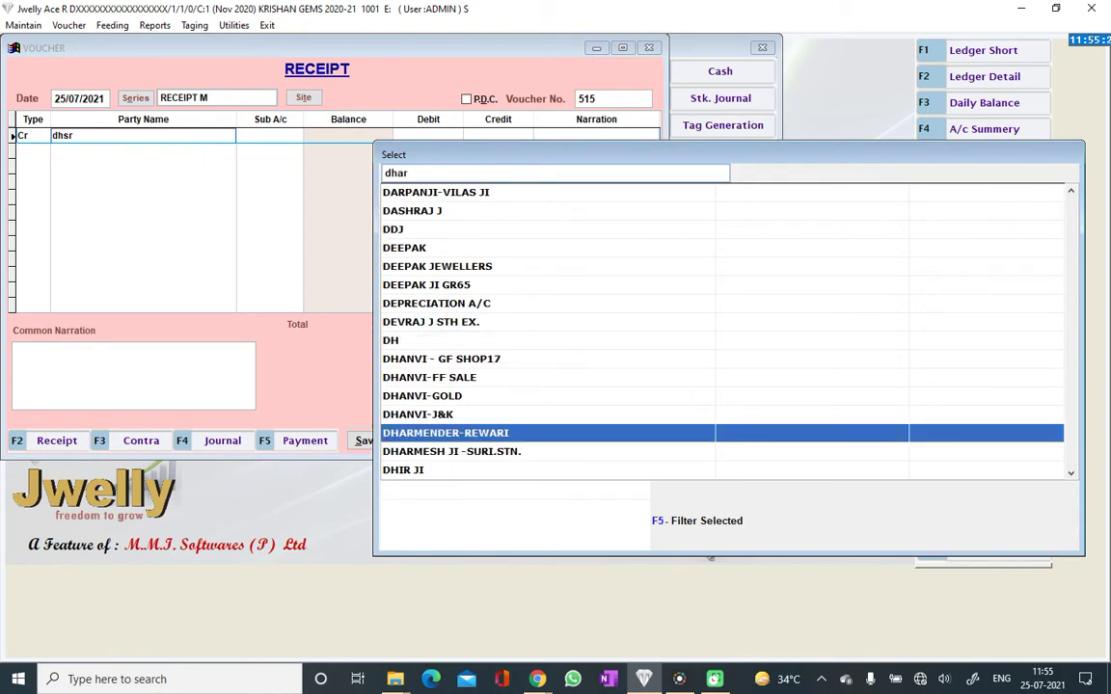
{"action": "key", "text": "Down"}
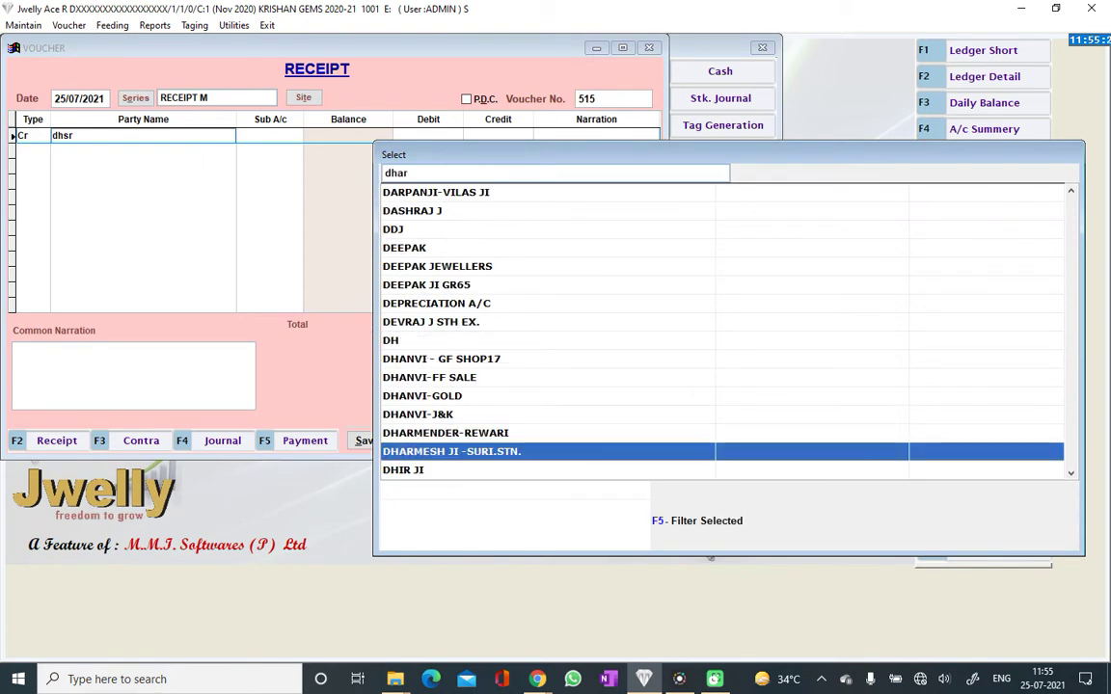
{"action": "key", "text": "Return"}
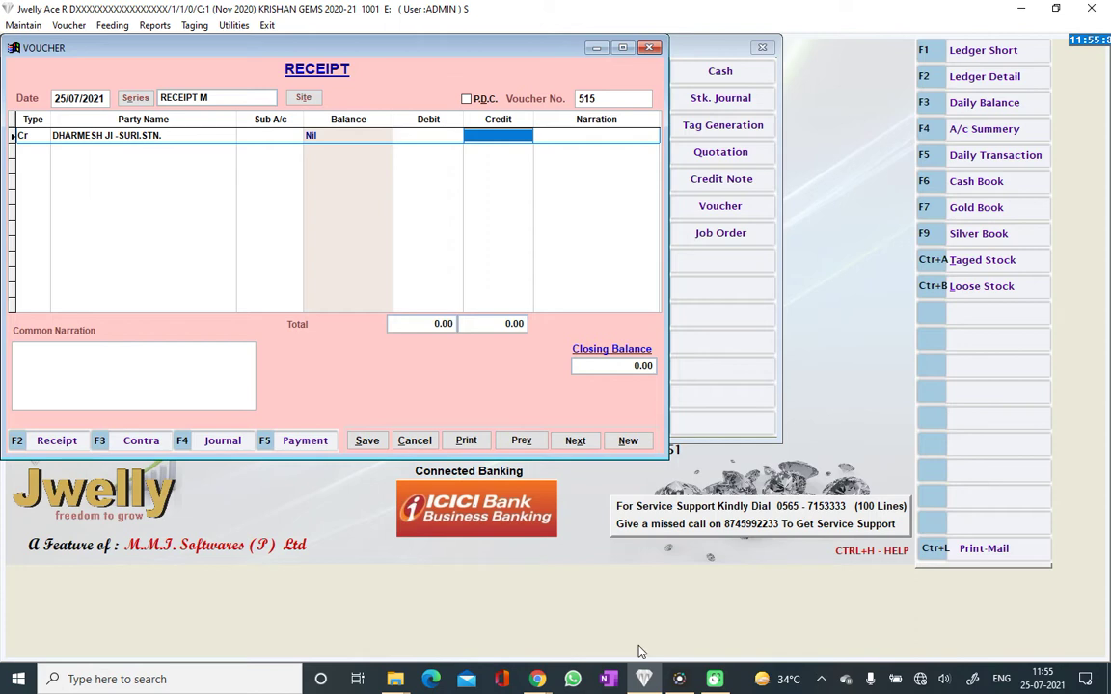
{"action": "type", "text": "10000 ."}
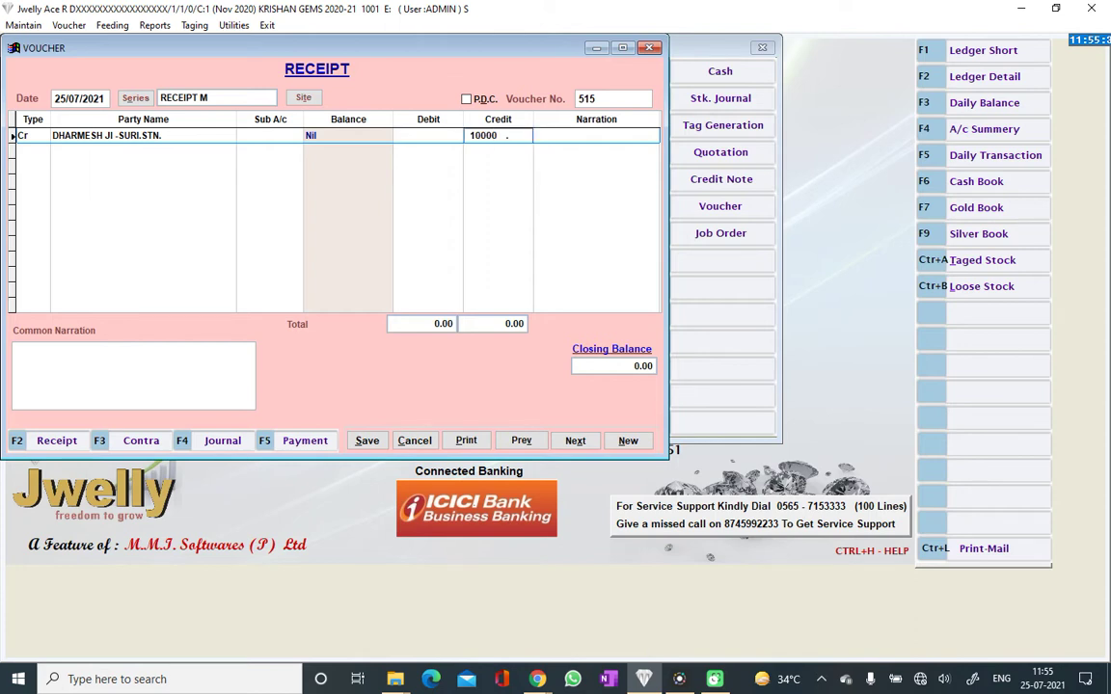
{"action": "key", "text": "Return"}
{"action": "key", "text": "Return"}
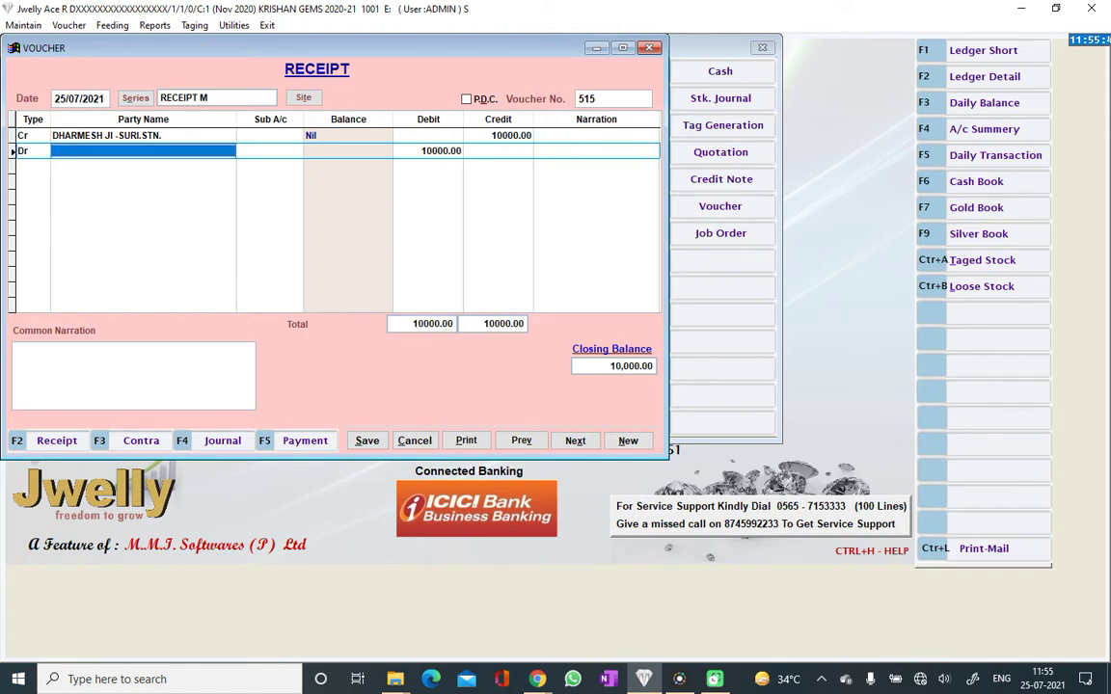
Set CASH as the debit account with the 10000.00 amount
{"action": "type", "text": "c"}
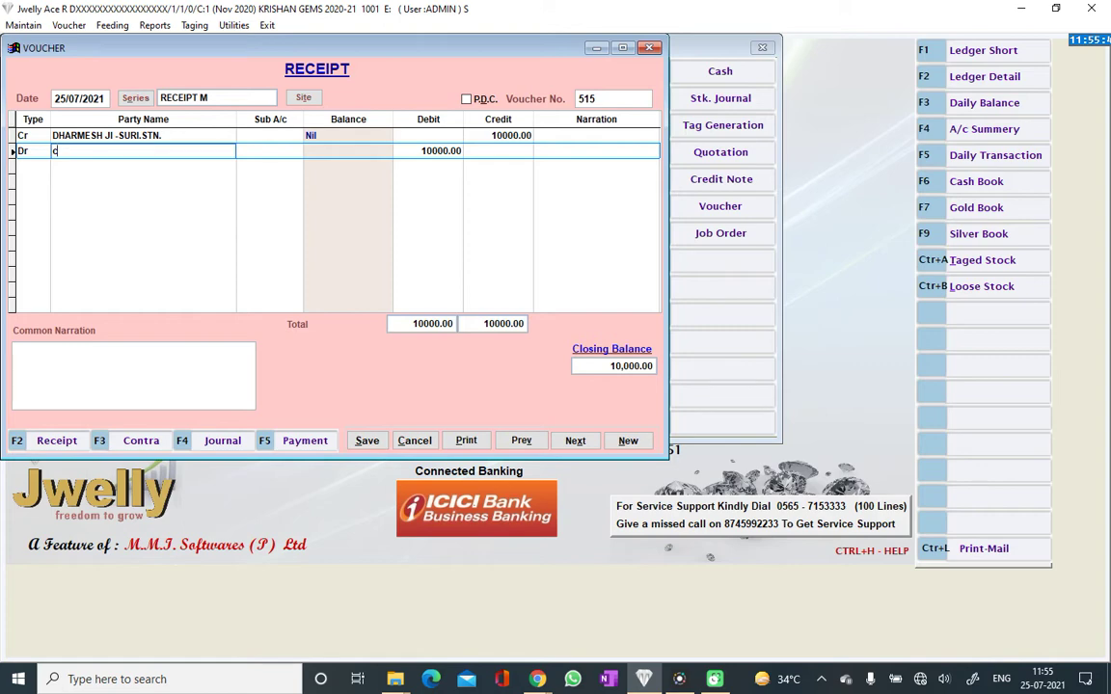
{"action": "key", "text": "Return"}
{"action": "type", "text": "c"}
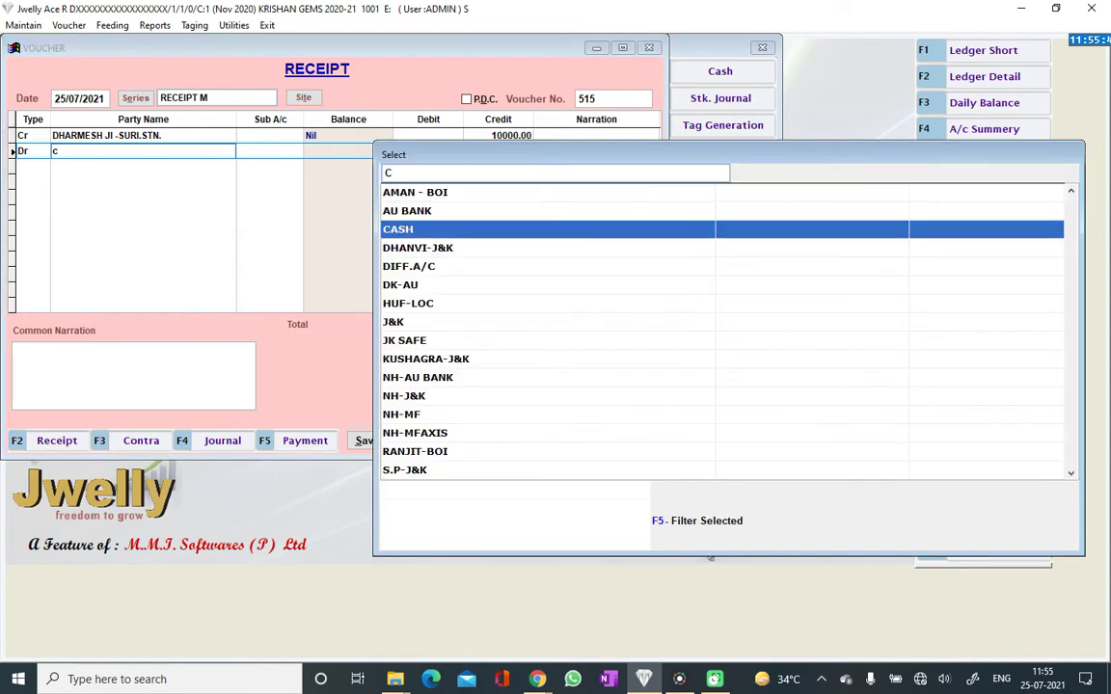
{"action": "key", "text": "Return"}
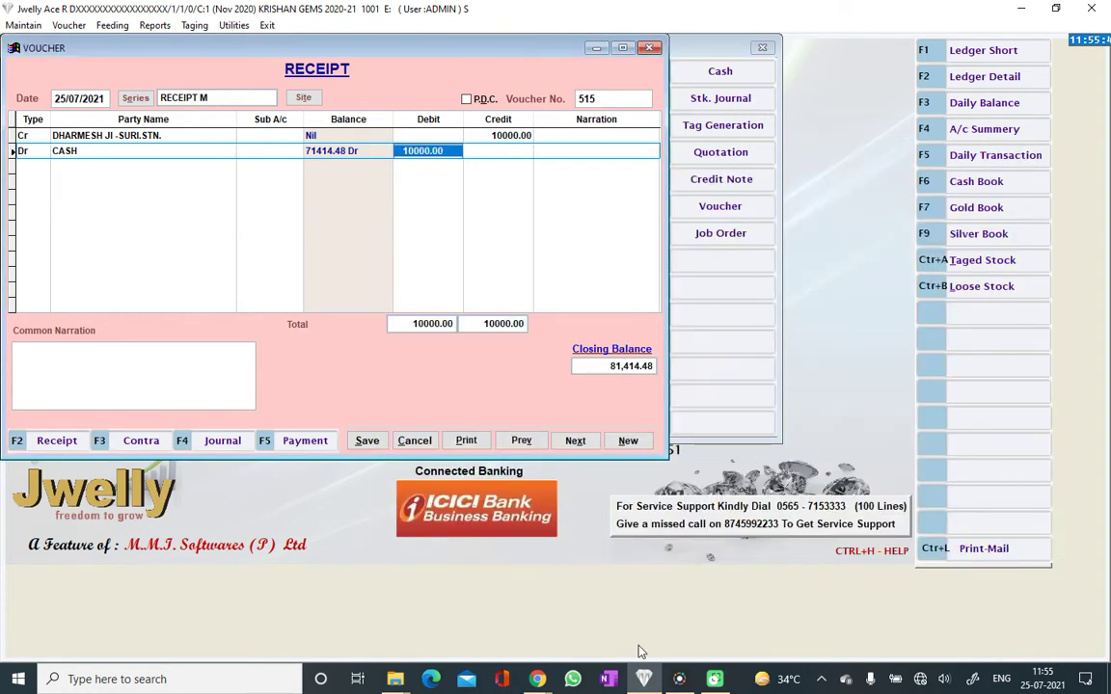
{"action": "key", "text": "Return"}
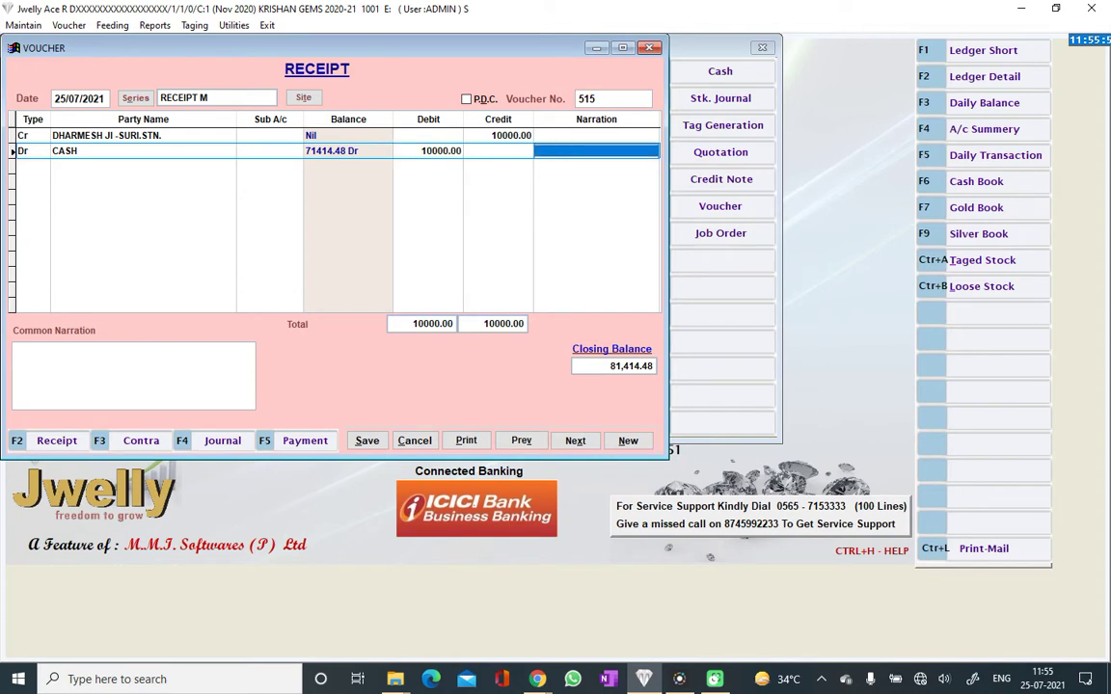
{"action": "key", "text": "Return"}
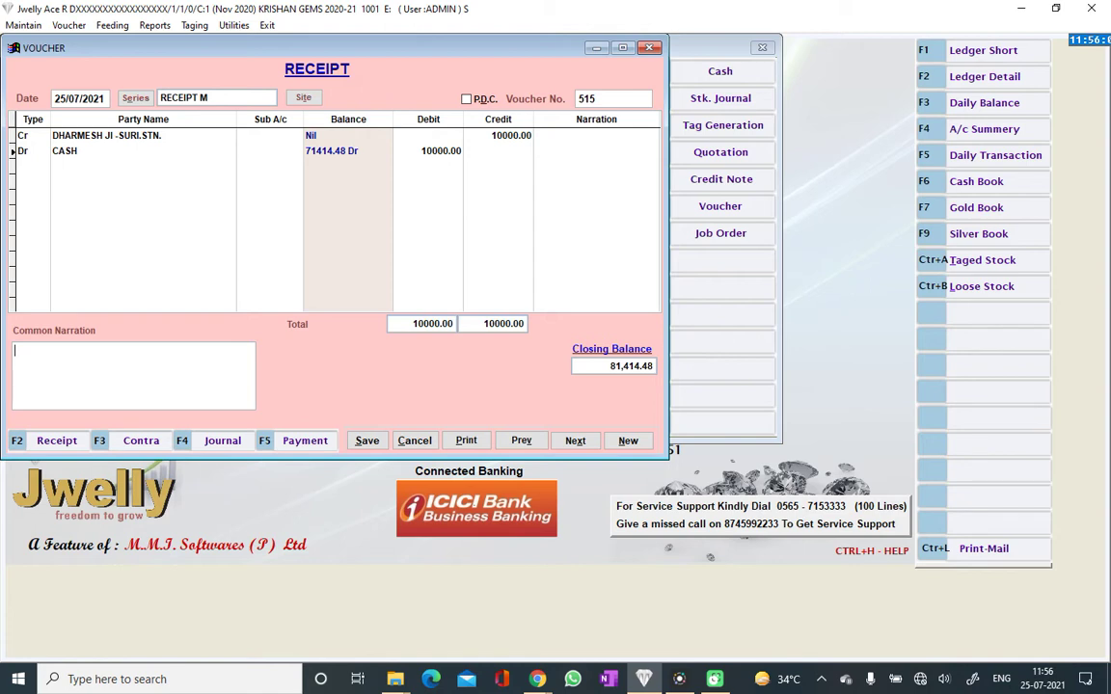
Add a common narration naming who brought the cash, and save receipt 515
{"action": "type", "text": "THRU SURENDER BHAI"}
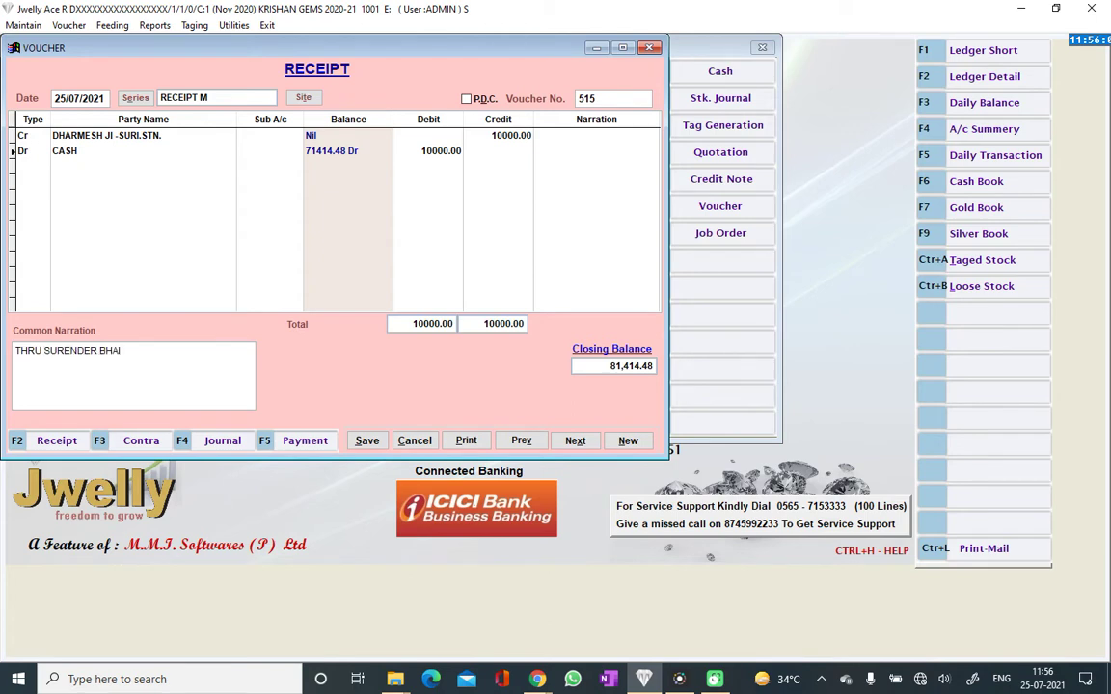
{"action": "key", "text": "Tab"}
{"action": "key", "text": "Return"}
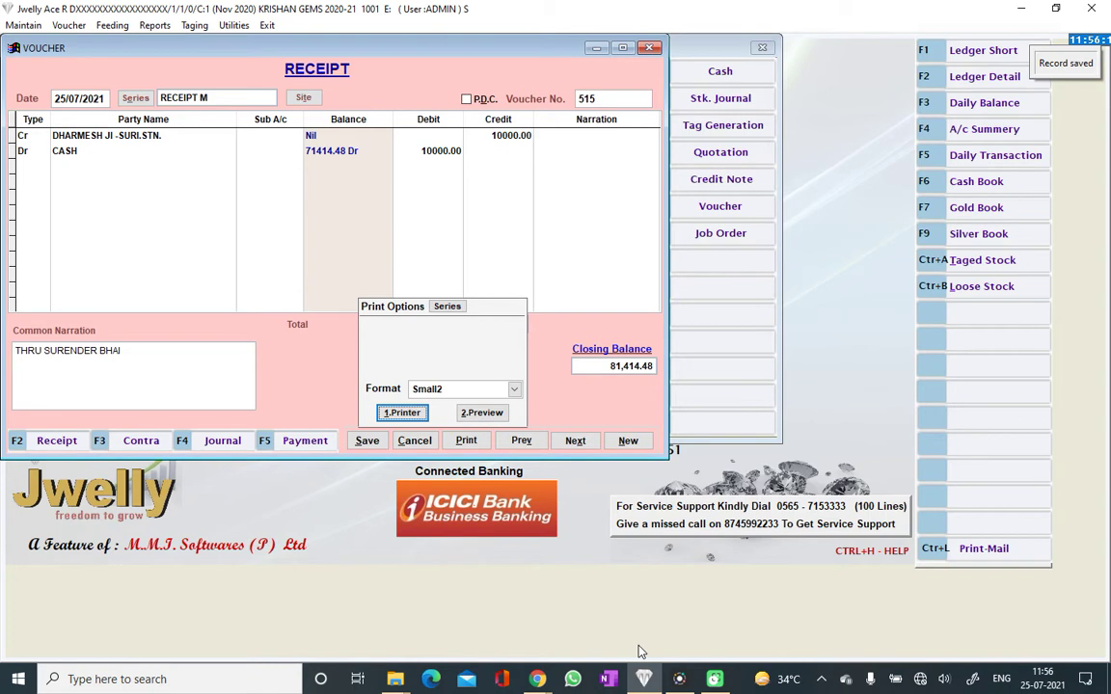
Preview voucher 515, then try printing it and cancel the system print window
{"action": "left_click", "coordinate": [482, 413]}
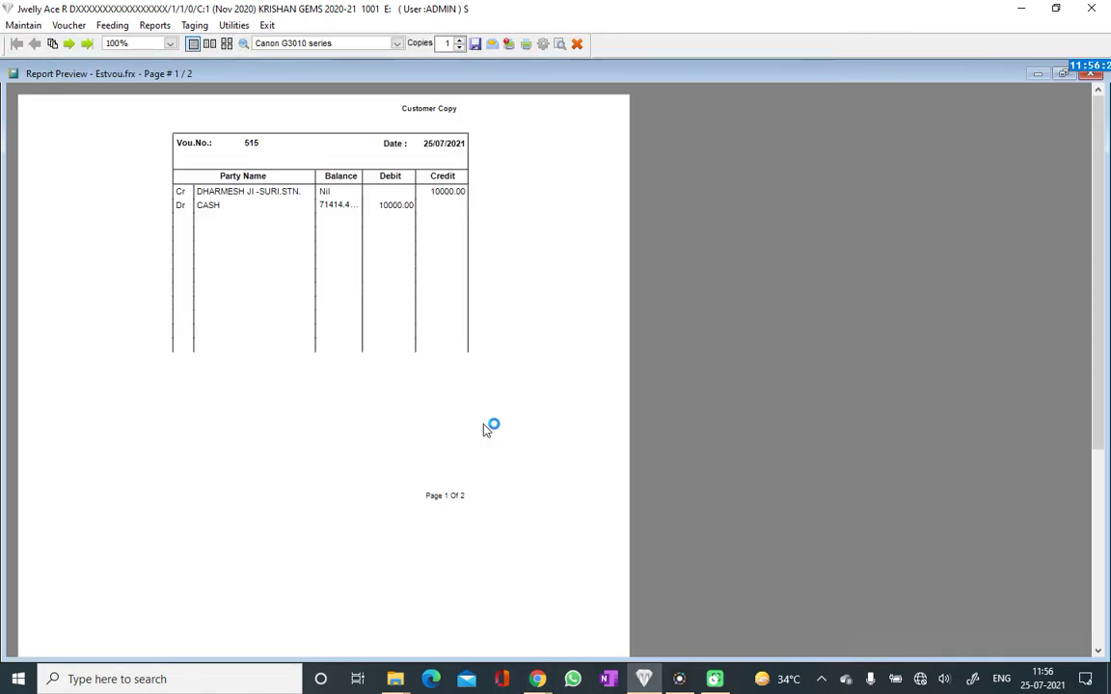
{"action": "key", "text": "Escape"}
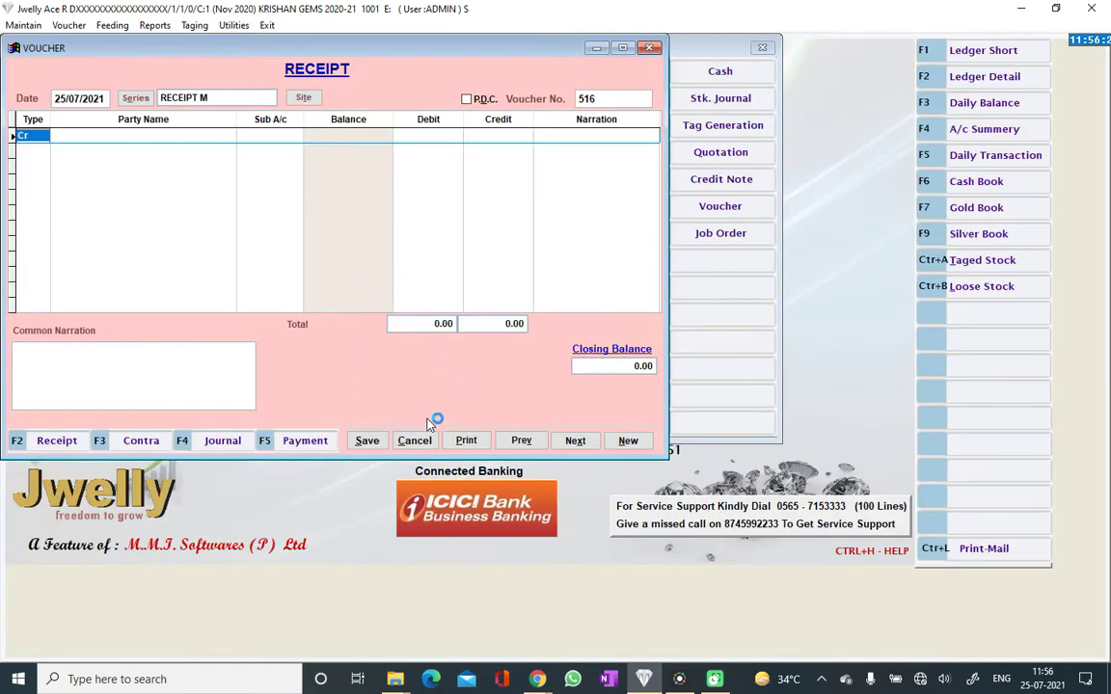
{"action": "left_click", "coordinate": [521, 441]}
{"action": "left_click", "coordinate": [466, 441]}
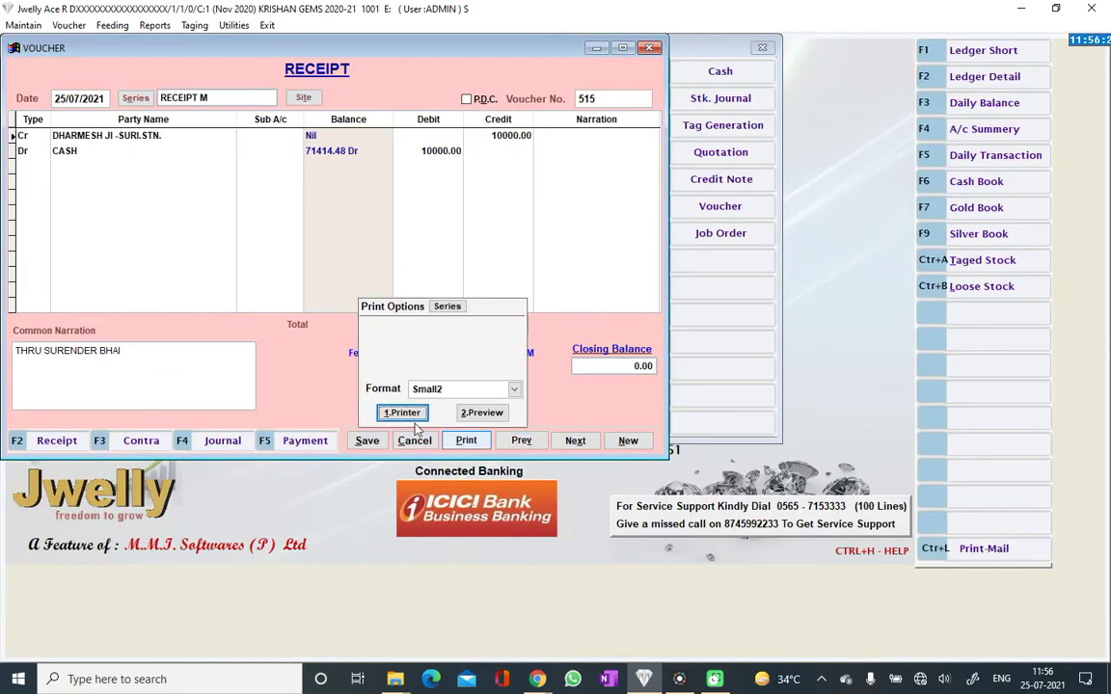
{"action": "left_click", "coordinate": [402, 413]}
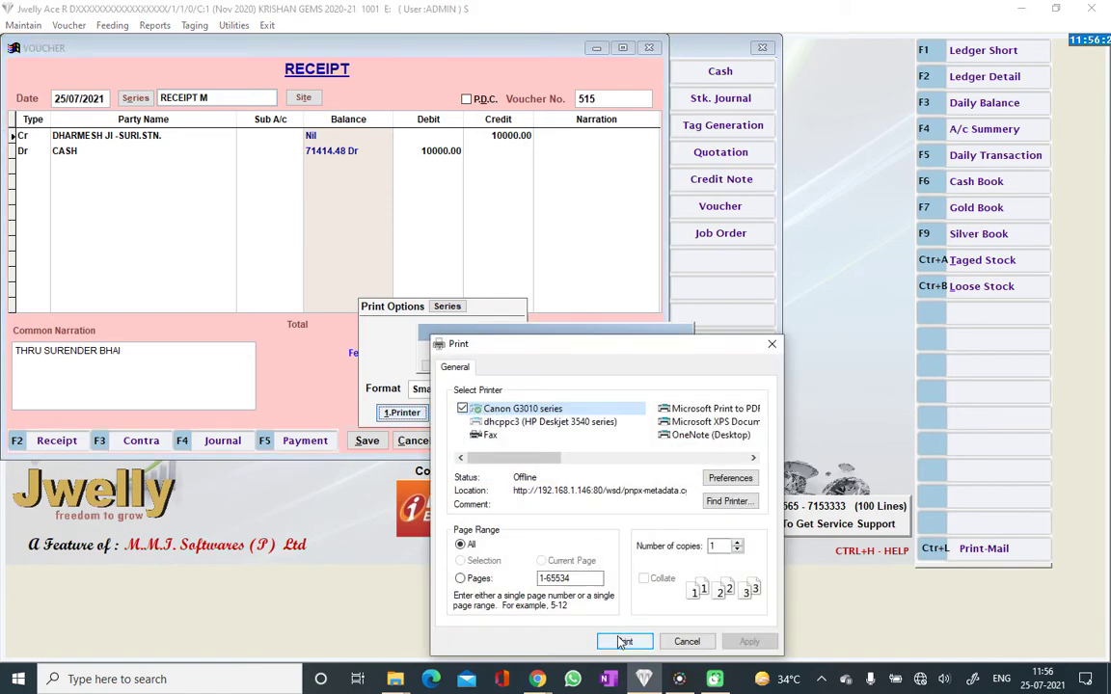
{"action": "left_click", "coordinate": [622, 641]}
Preview voucher 515 in the Small print format
{"action": "left_click", "coordinate": [514, 388]}
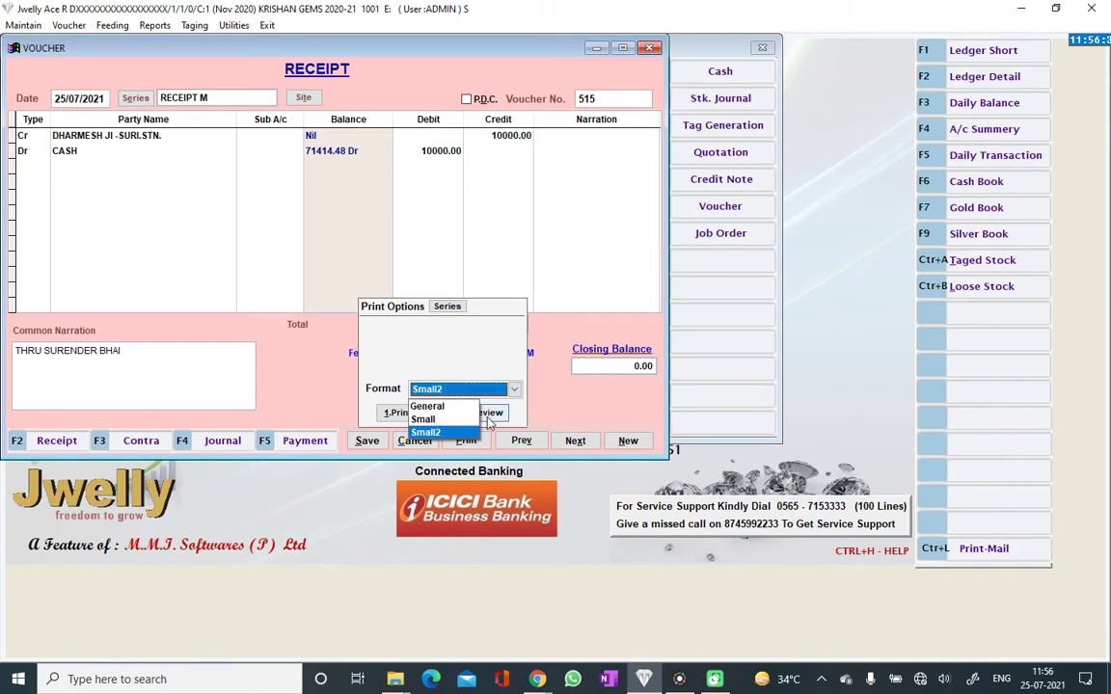
{"action": "left_click", "coordinate": [472, 416]}
{"action": "left_click", "coordinate": [472, 414]}
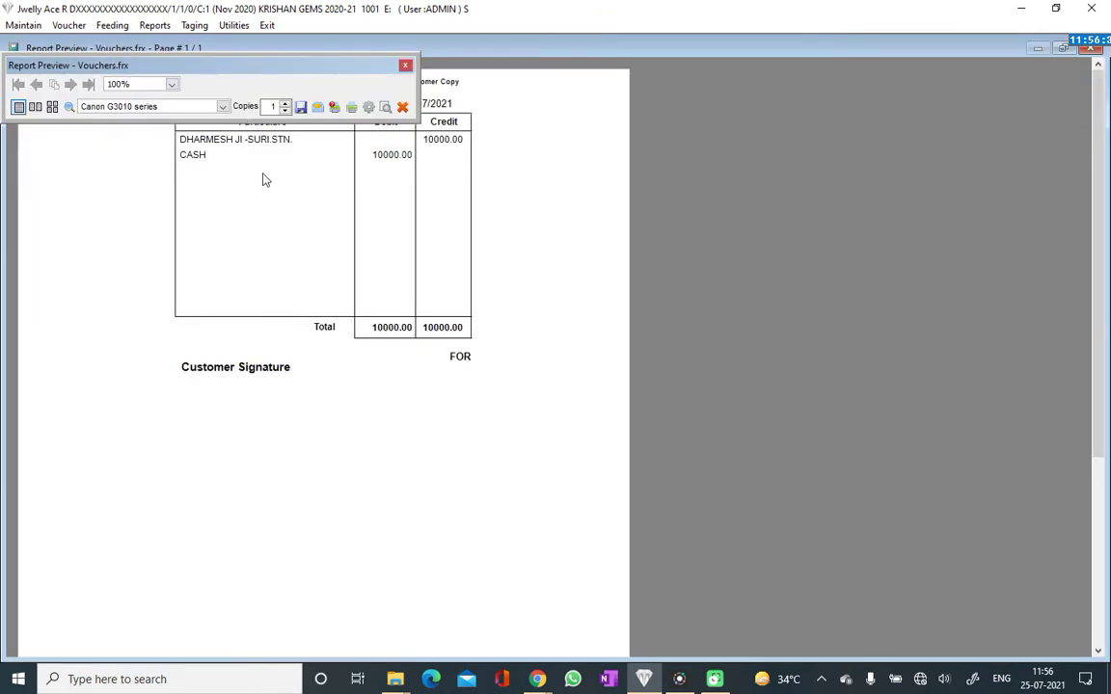
{"action": "left_click_drag", "start_coordinate": [285, 66], "coordinate": [440, 21]}
{"action": "key", "text": "Escape"}
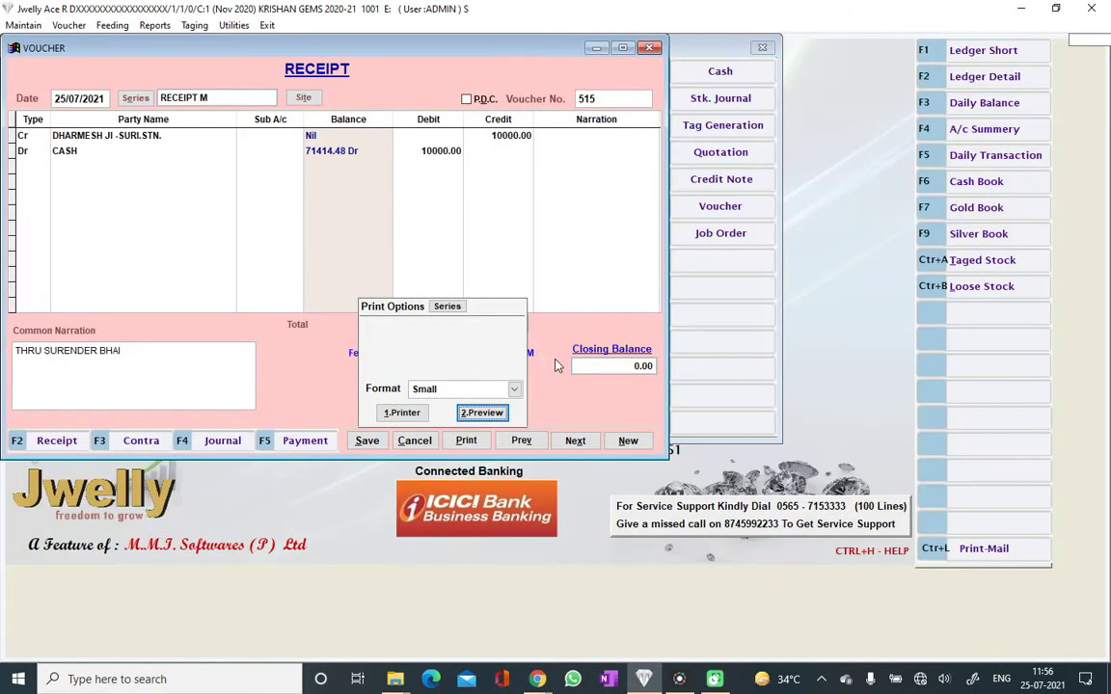
Switch to the General print format, preview it, and close print options
{"action": "left_click", "coordinate": [513, 389]}
{"action": "left_click", "coordinate": [470, 407]}
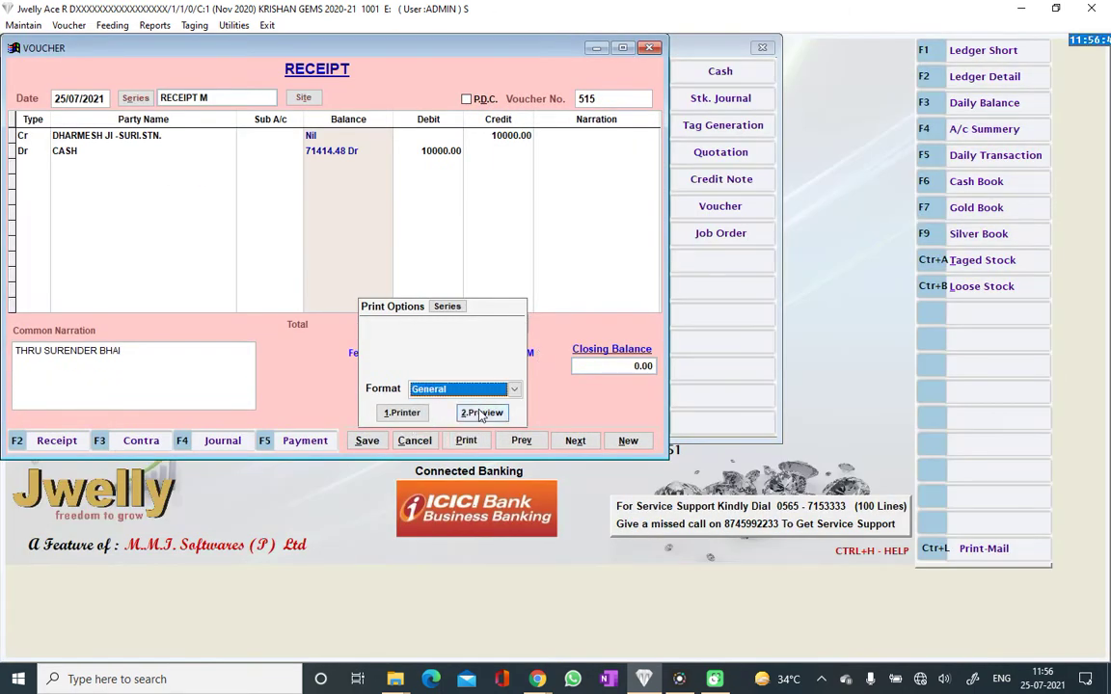
{"action": "left_click", "coordinate": [486, 413]}
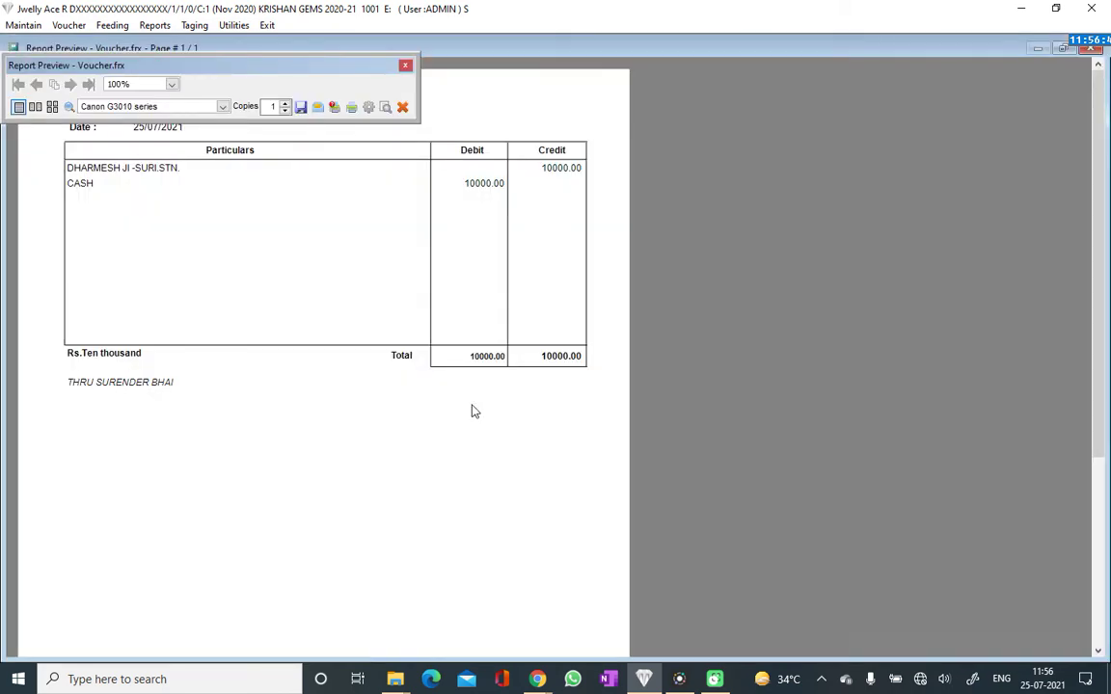
{"action": "key", "text": "Escape"}
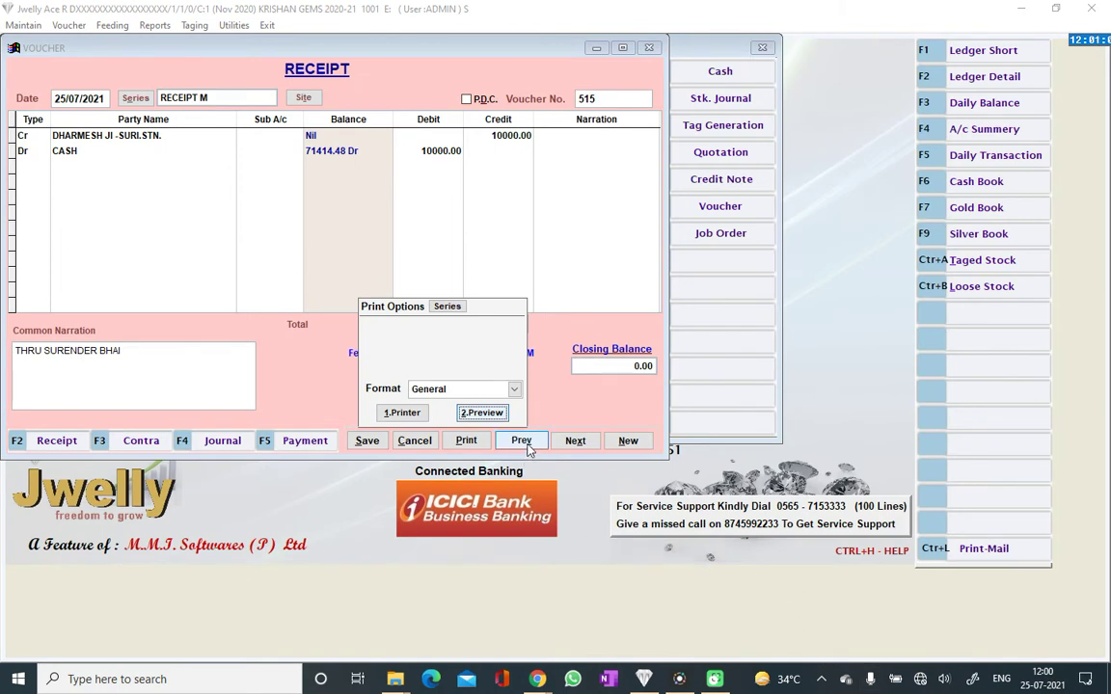
{"action": "left_click", "coordinate": [320, 345]}
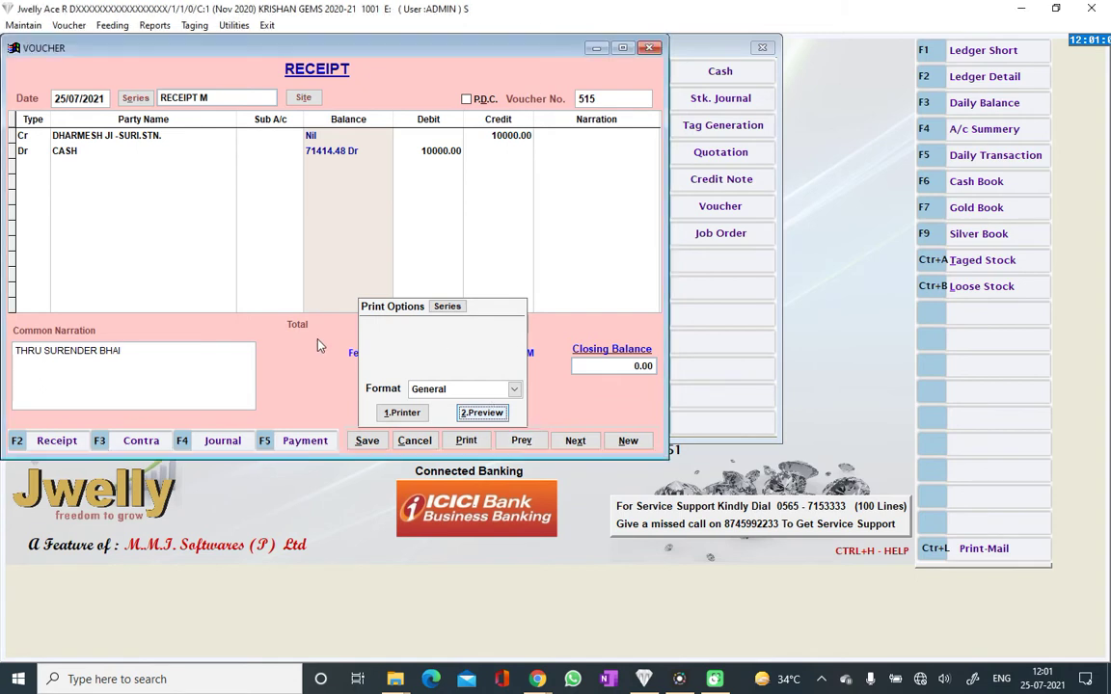
Start receipt 516 crediting party D 1000 against a CASH debit
{"action": "key", "text": "Escape"}
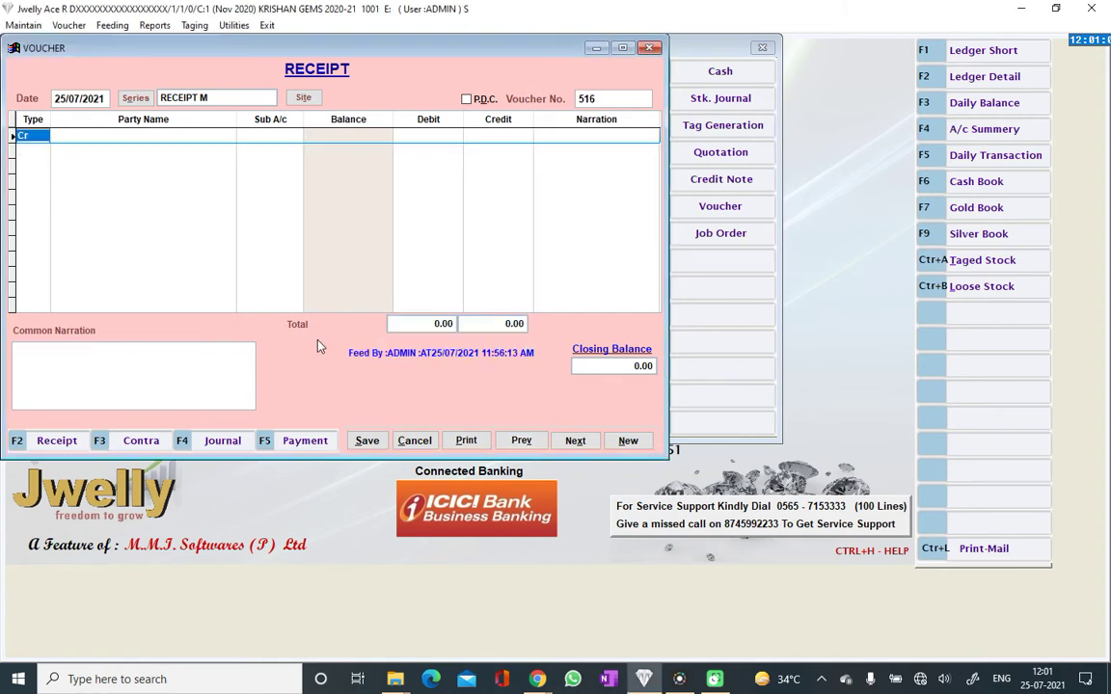
{"action": "key", "text": "Return"}
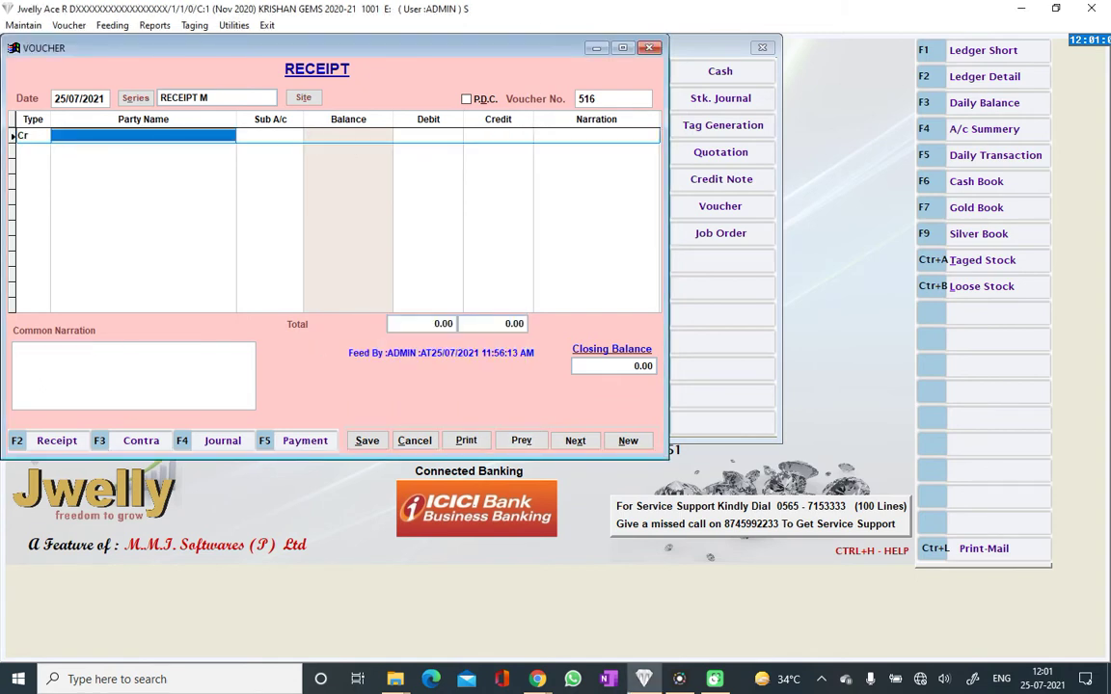
{"action": "type", "text": "D"}
{"action": "key", "text": "Return"}
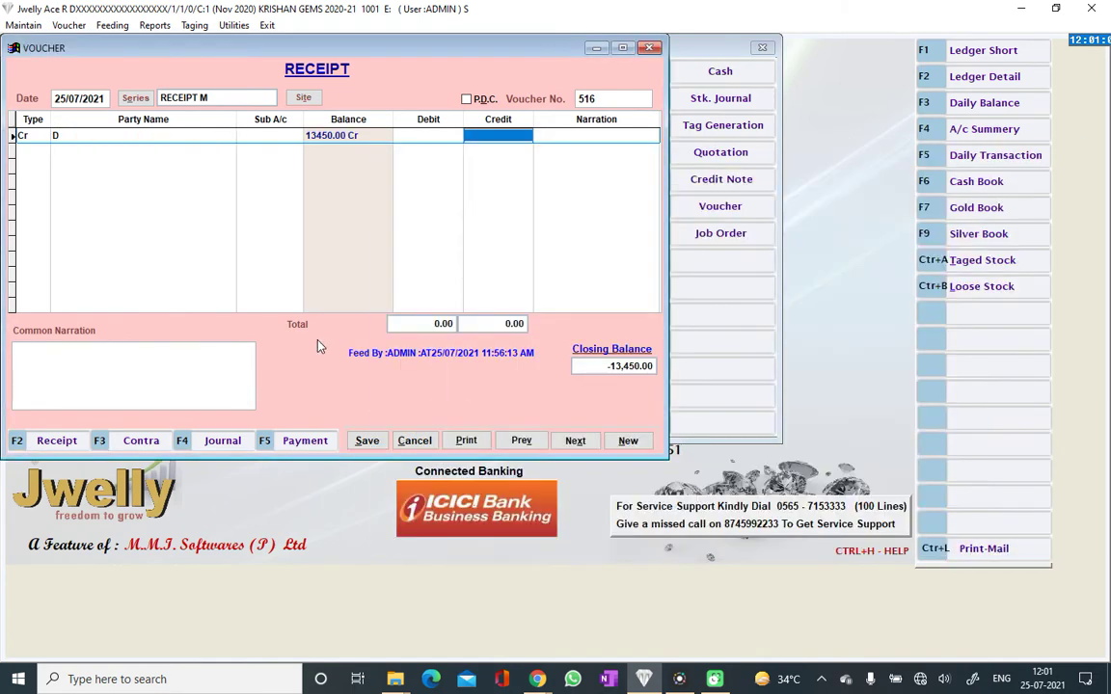
{"action": "type", "text": "1000 ."}
{"action": "key", "text": "Return"}
{"action": "key", "text": "Return"}
{"action": "type", "text": "CASH"}
{"action": "key", "text": "Return"}
{"action": "key", "text": "Return"}
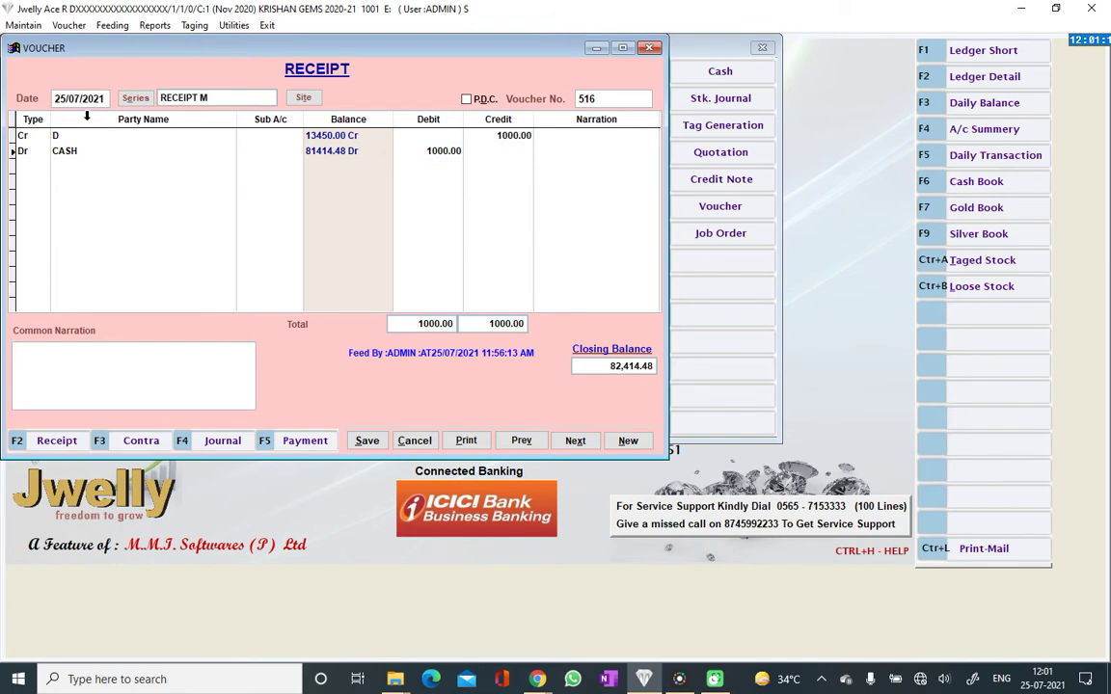
Add a narration naming the payer, save receipt 516, and move to voucher 517
{"action": "type", "text": "THEU RAJAT"}
{"action": "key", "text": "ctrl+s"}
{"action": "key", "text": "Escape"}
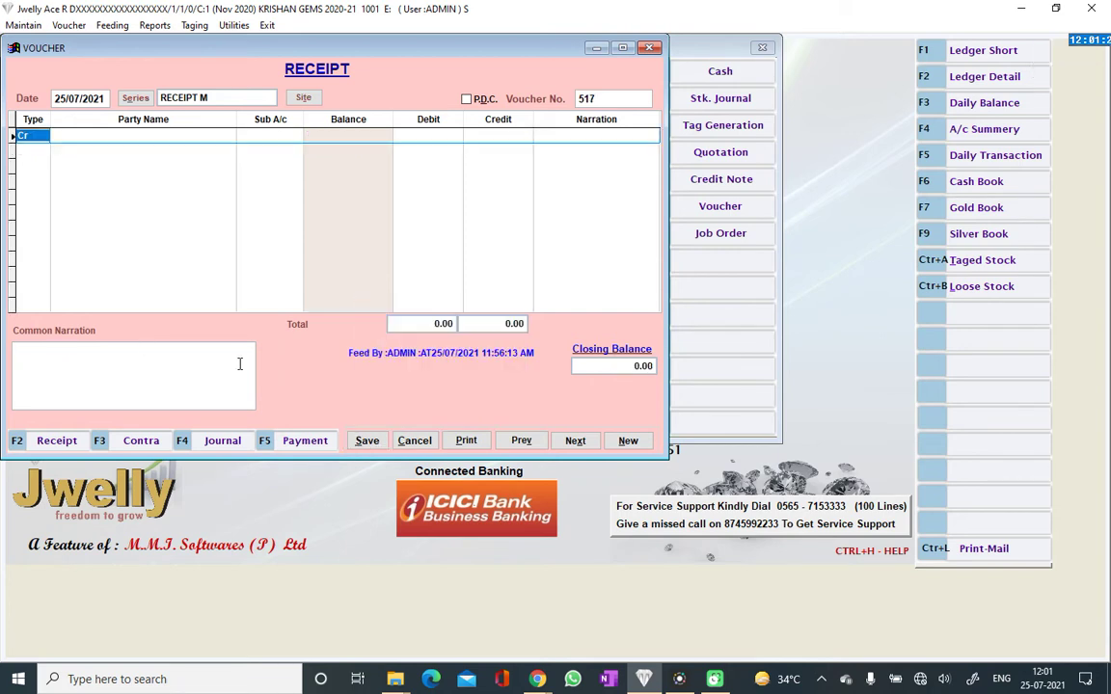
{"action": "left_click", "coordinate": [521, 441]}
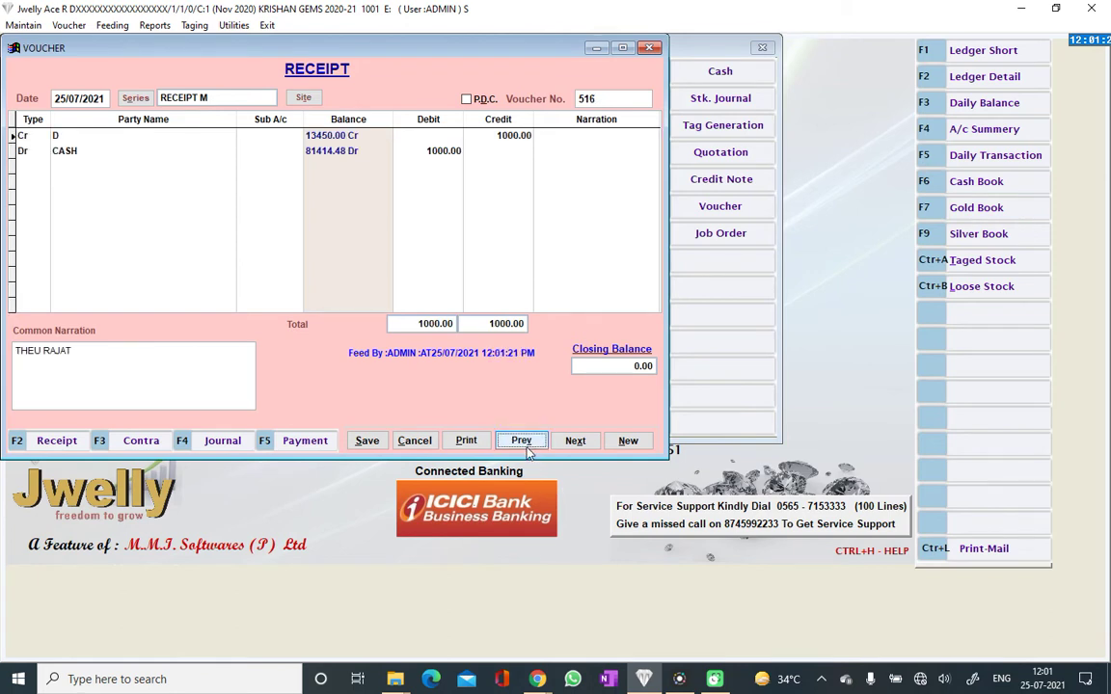
{"action": "left_click", "coordinate": [525, 448]}
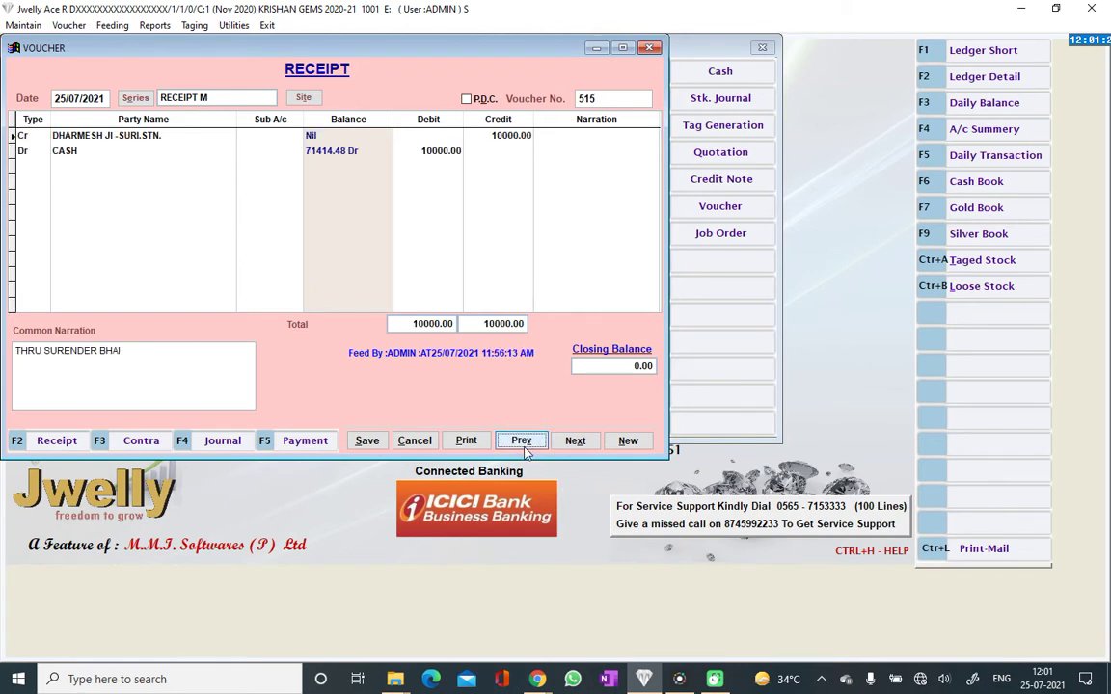
{"action": "left_click", "coordinate": [571, 444]}
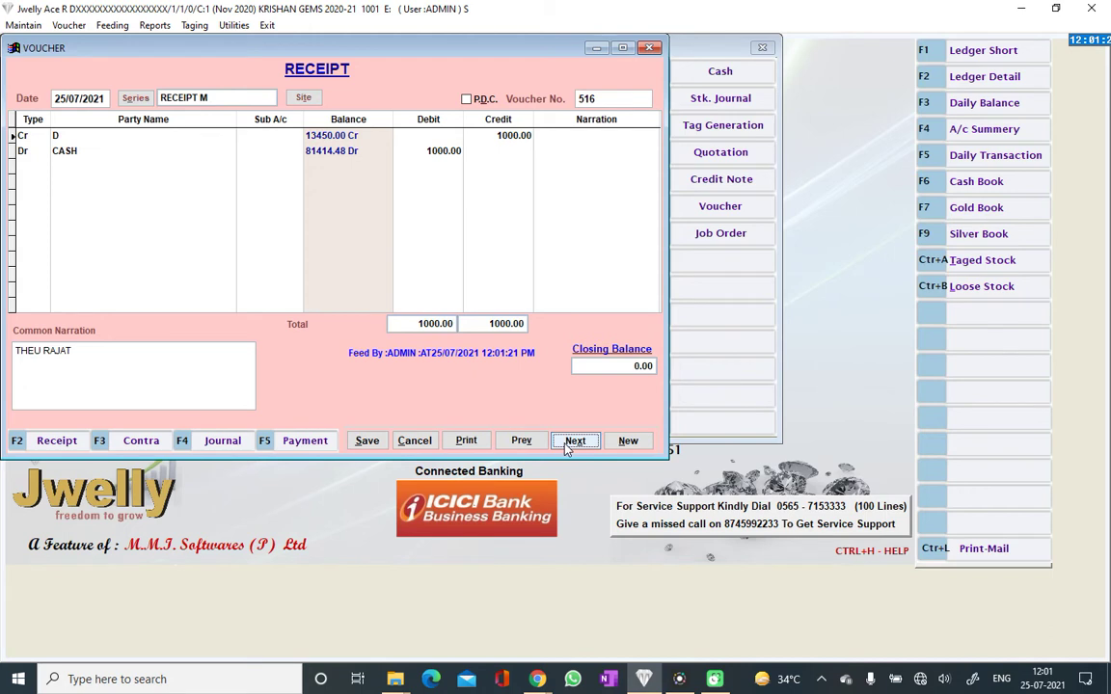
{"action": "left_click", "coordinate": [569, 446]}
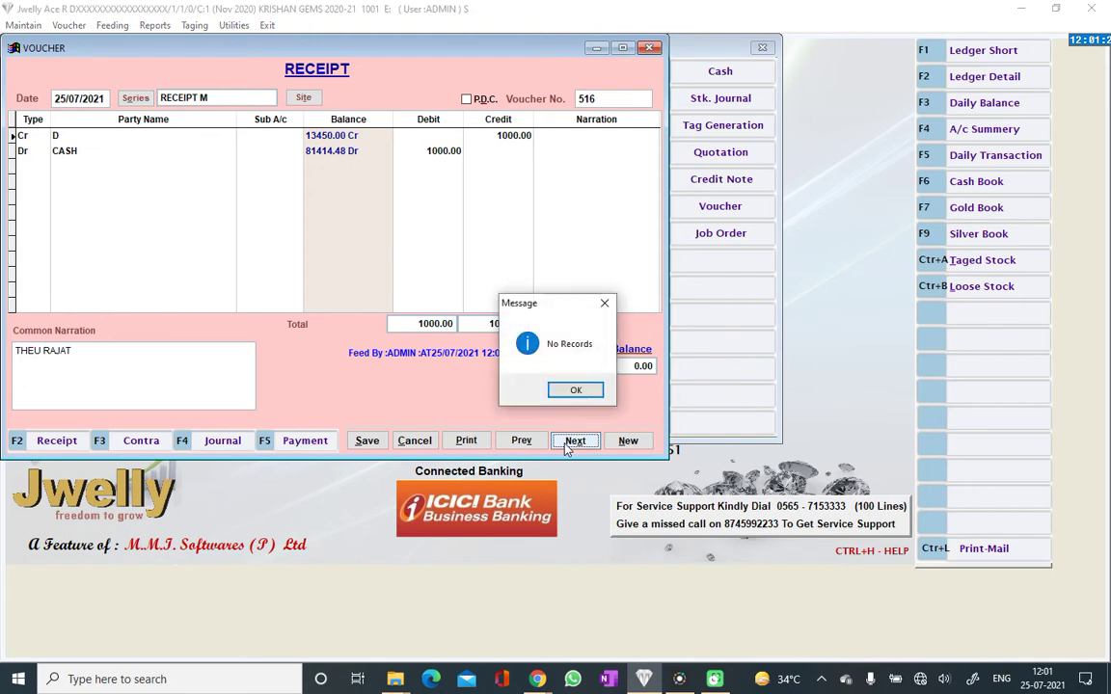
{"action": "left_click", "coordinate": [569, 390]}
{"action": "left_click", "coordinate": [463, 441]}
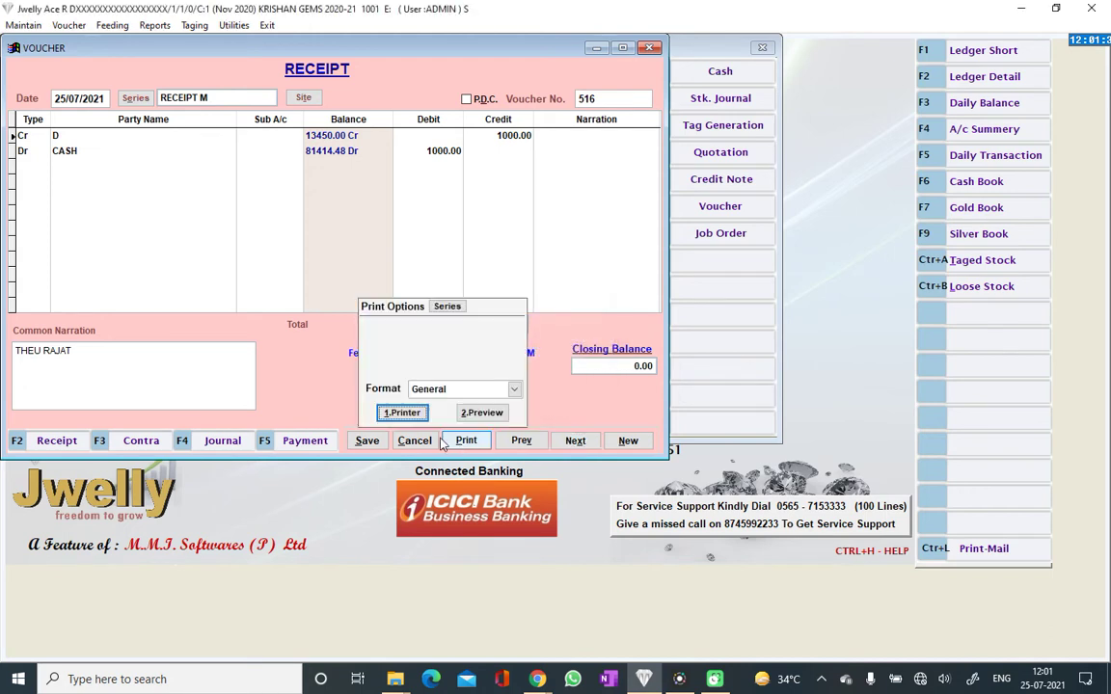
{"action": "left_click", "coordinate": [449, 389]}
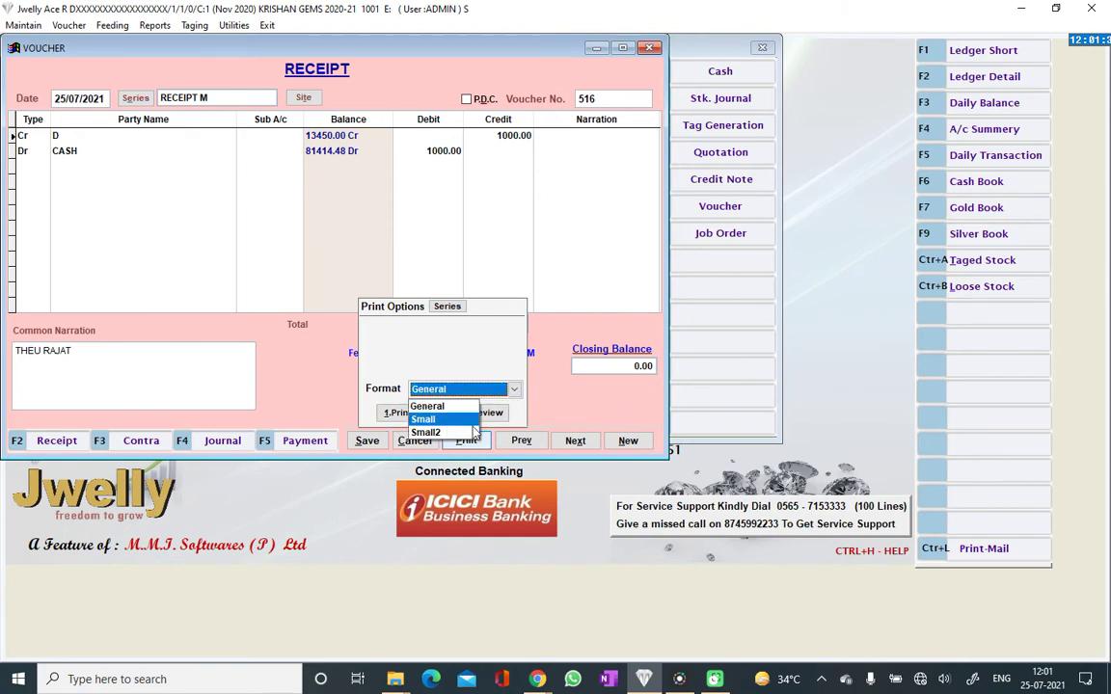
{"action": "left_click", "coordinate": [425, 389]}
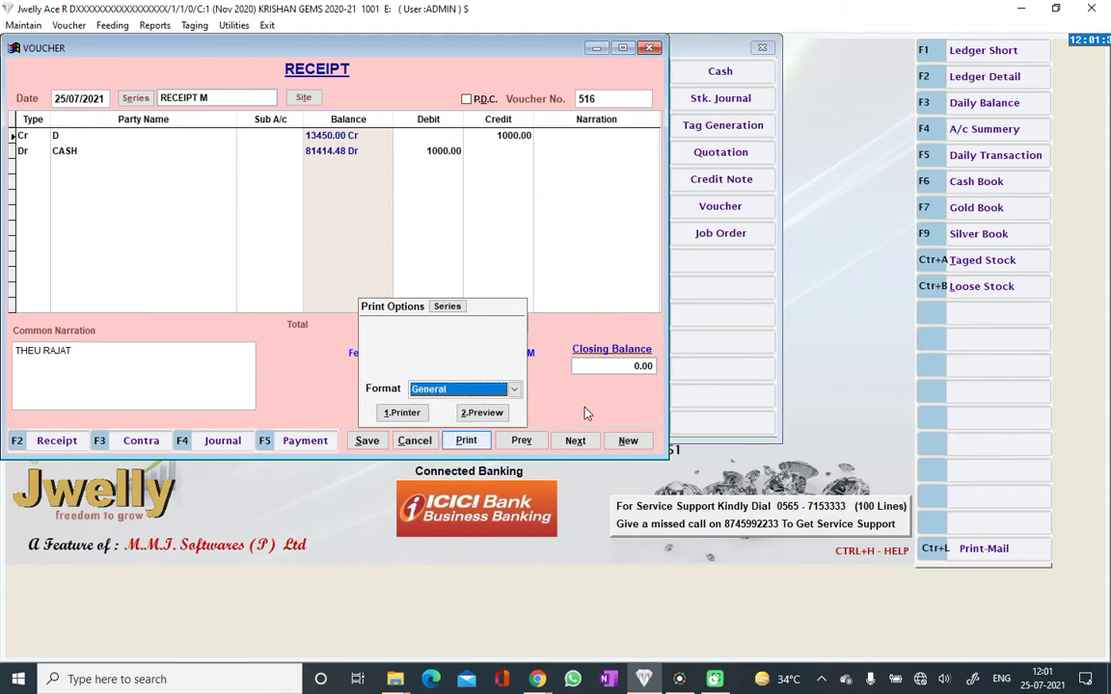
{"action": "left_click", "coordinate": [402, 425]}
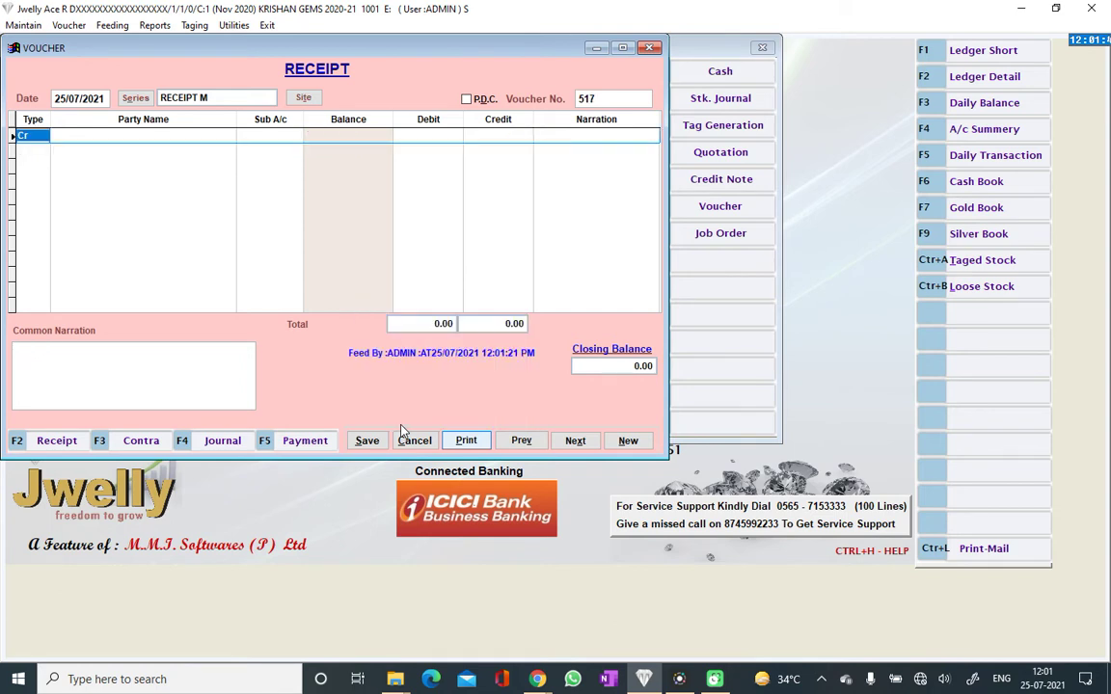
{"action": "key", "text": "Escape"}
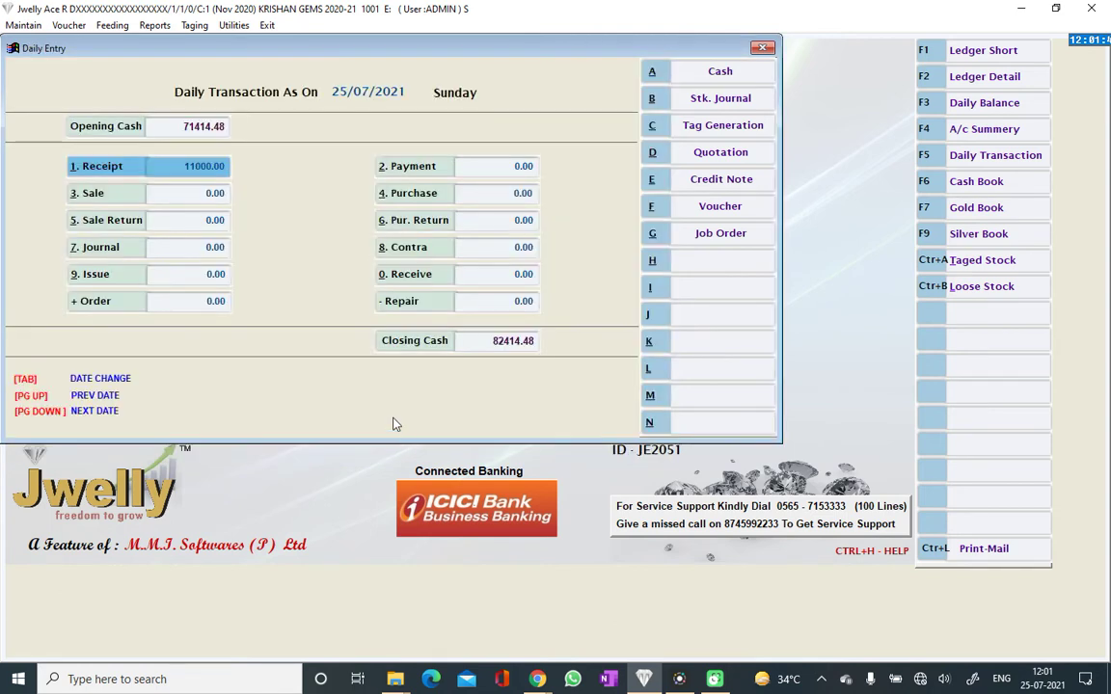
{"action": "key", "text": "Right"}
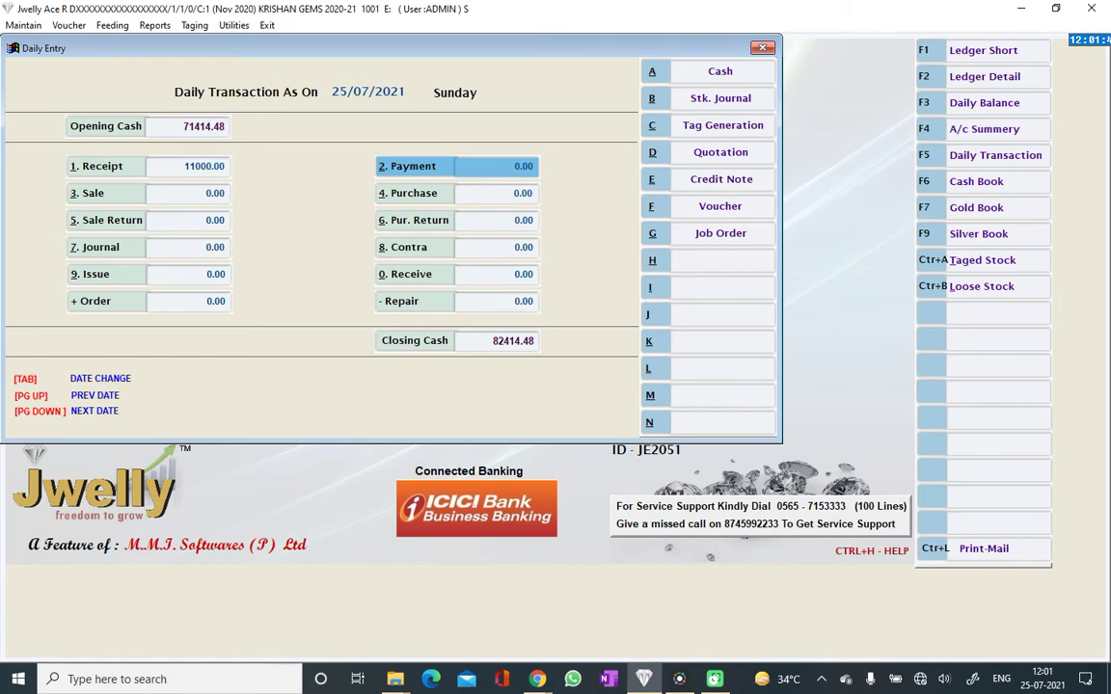
{"action": "key", "text": "Return"}
{"action": "key", "text": "Escape"}
{"action": "key", "text": "Left"}
{"action": "key", "text": "Return"}
{"action": "key", "text": "Return"}
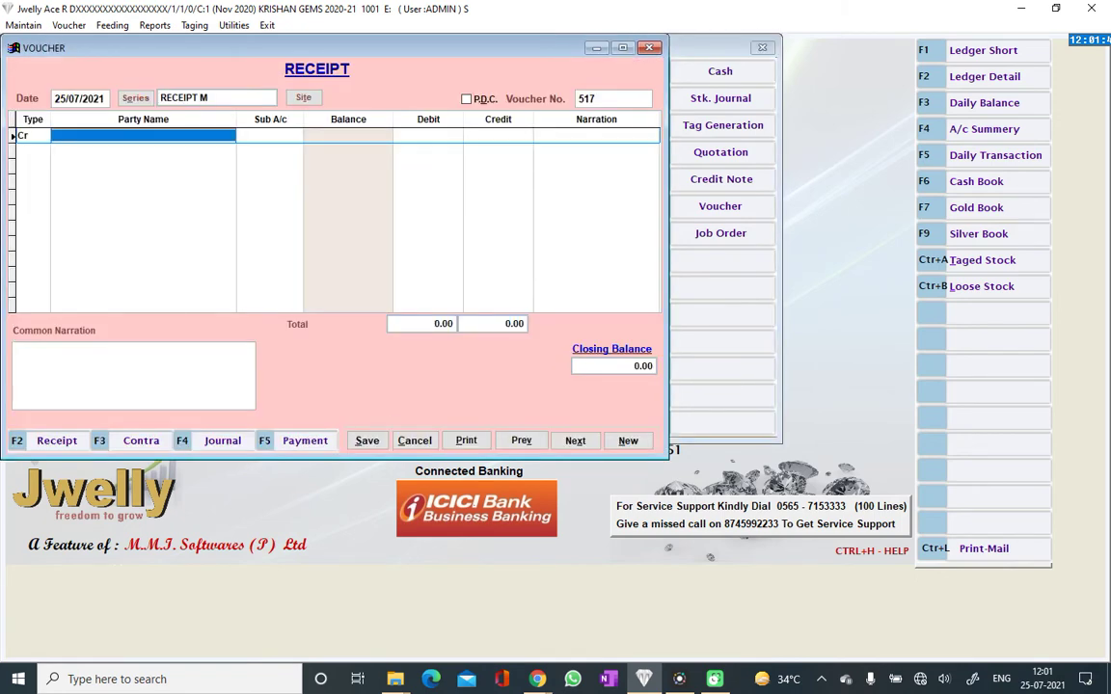
Choose the credit party for receipt 517 and credit it 20000
{"action": "type", "text": "RAJAT"}
{"action": "key", "text": "Return"}
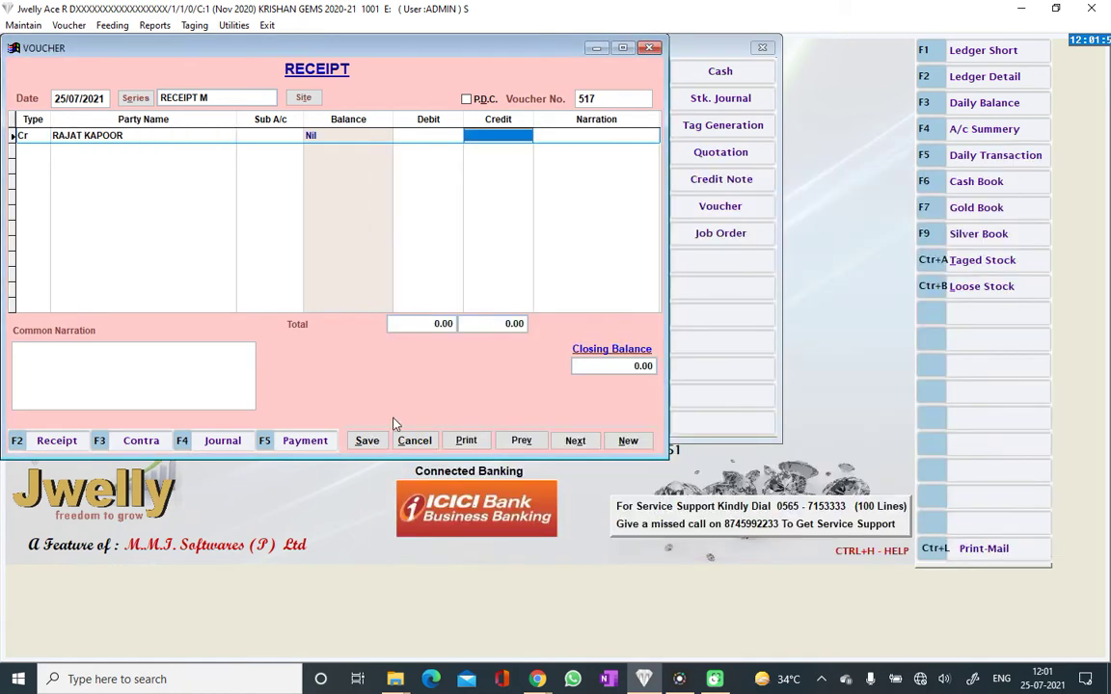
{"action": "key", "text": "shift+Tab"}
{"action": "type", "text": "RAJ"}
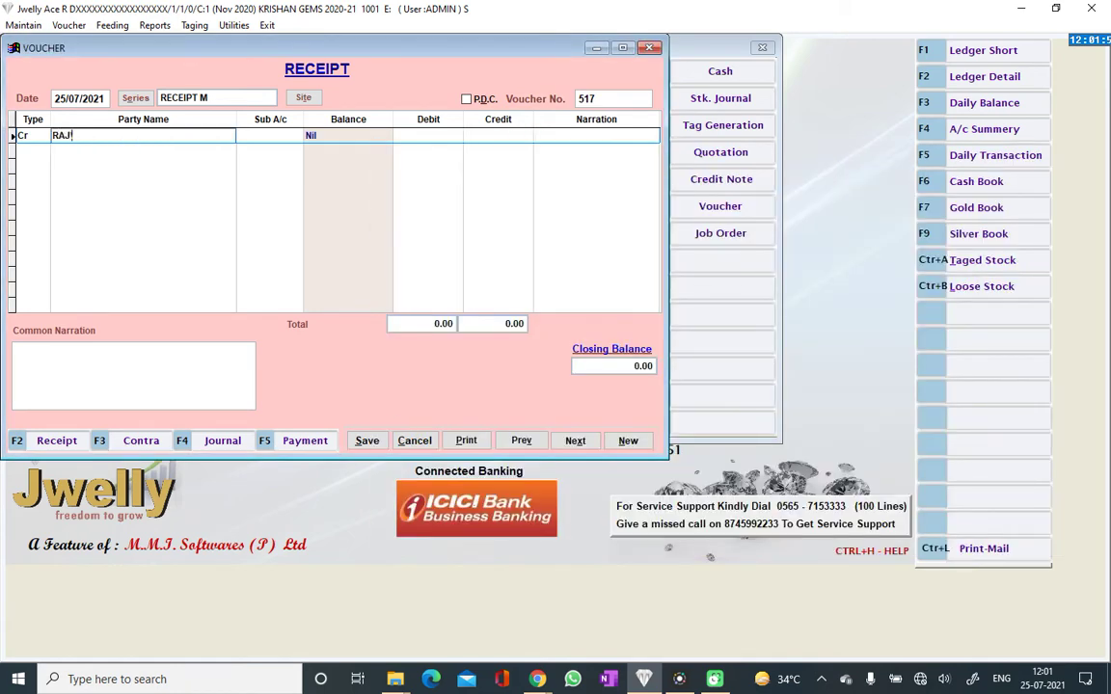
{"action": "key", "text": "Return"}
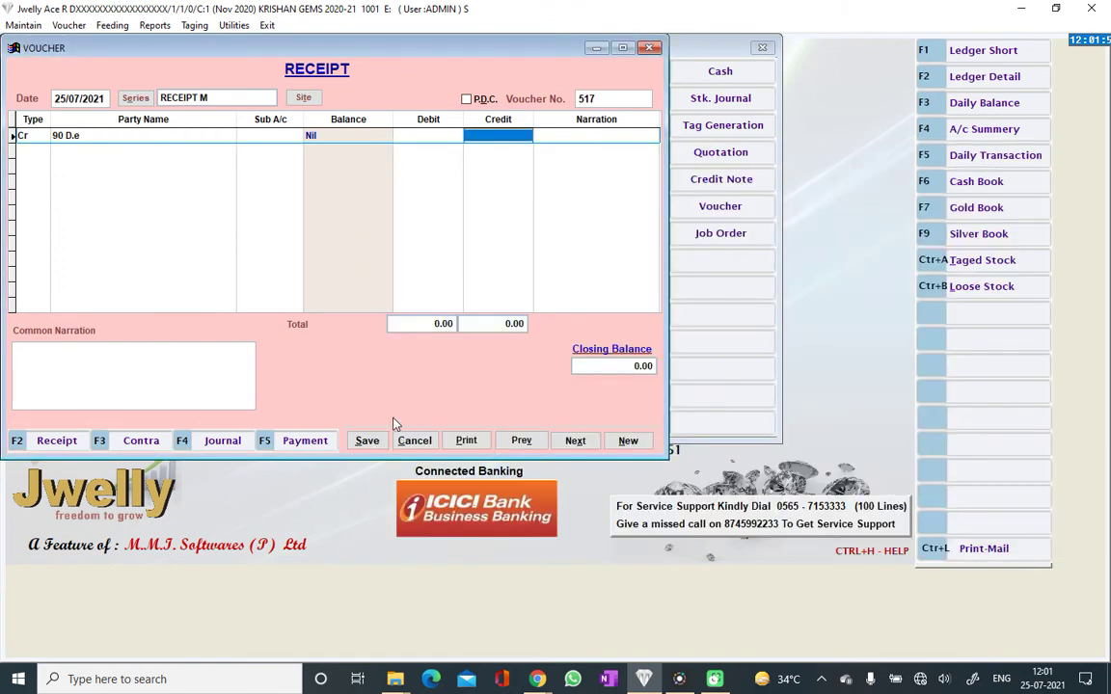
{"action": "type", "text": "20000 ."}
{"action": "key", "text": "Return"}
{"action": "key", "text": "Return"}
Select J&K as the debit party, balancing the 20000.00 totals
{"action": "type", "text": "KOTA"}
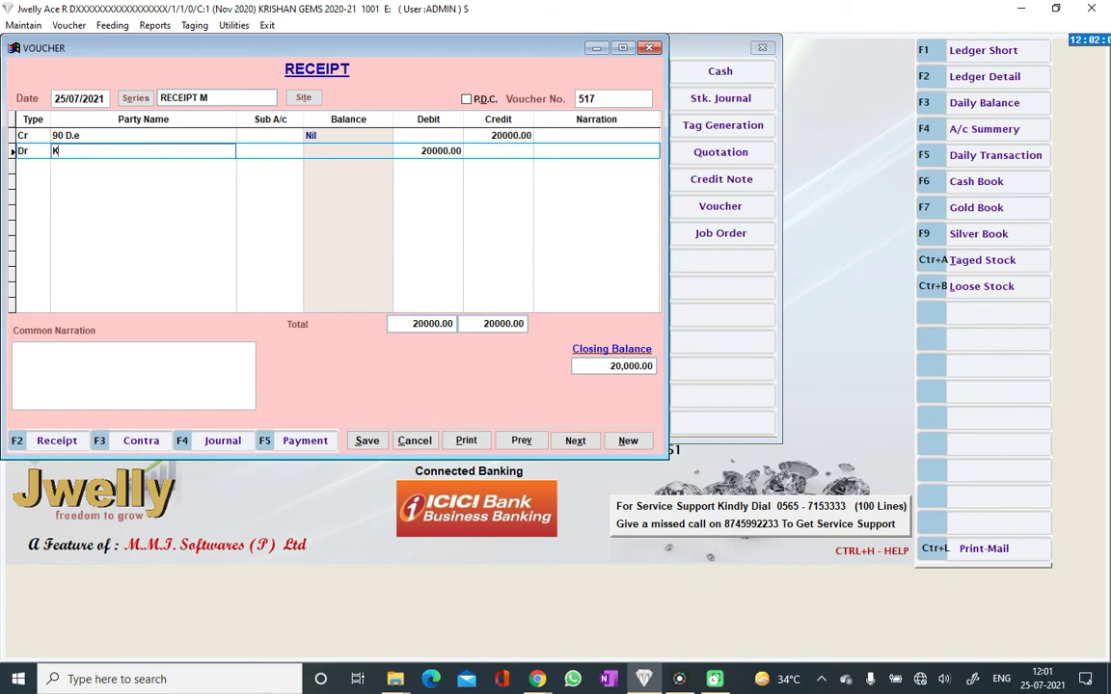
{"action": "key", "text": "Down"}
{"action": "key", "text": "Down"}
{"action": "key", "text": "Down"}
{"action": "key", "text": "Down"}
{"action": "key", "text": "Down"}
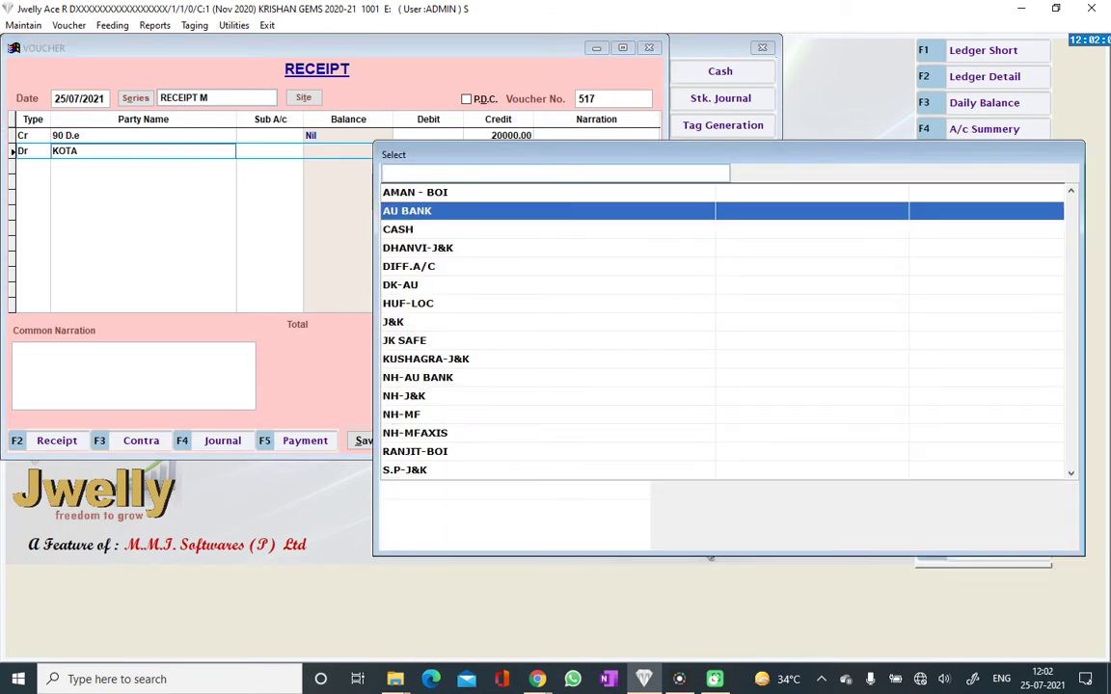
{"action": "type", "text": "KO"}
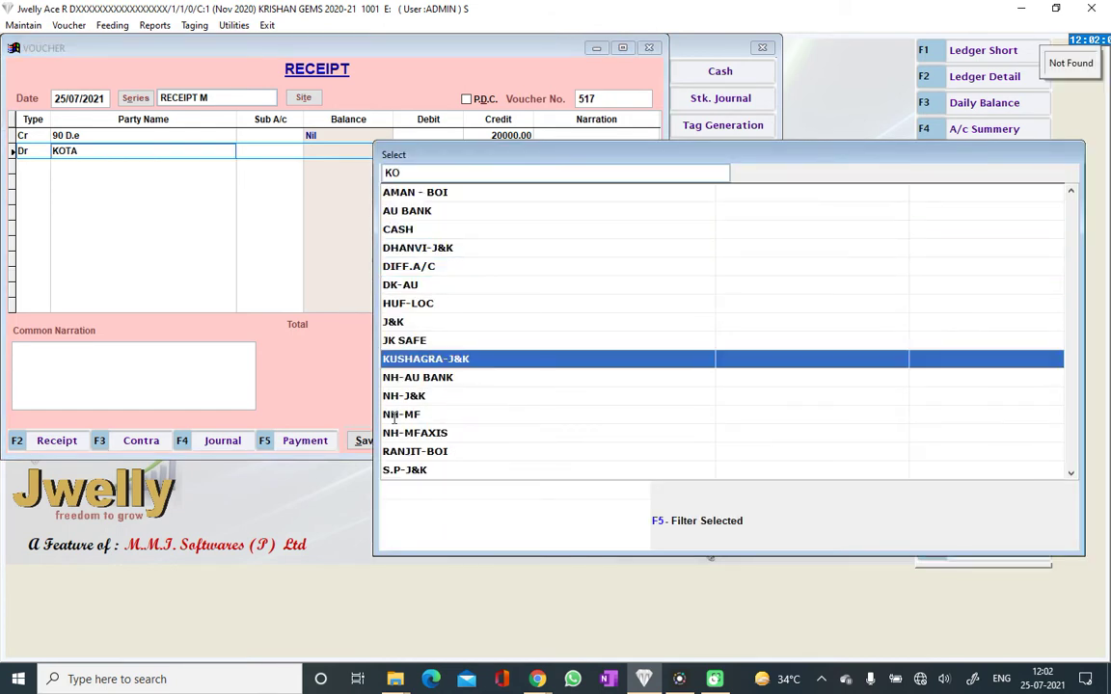
{"action": "key", "text": "BackSpace"}
{"action": "key", "text": "BackSpace"}
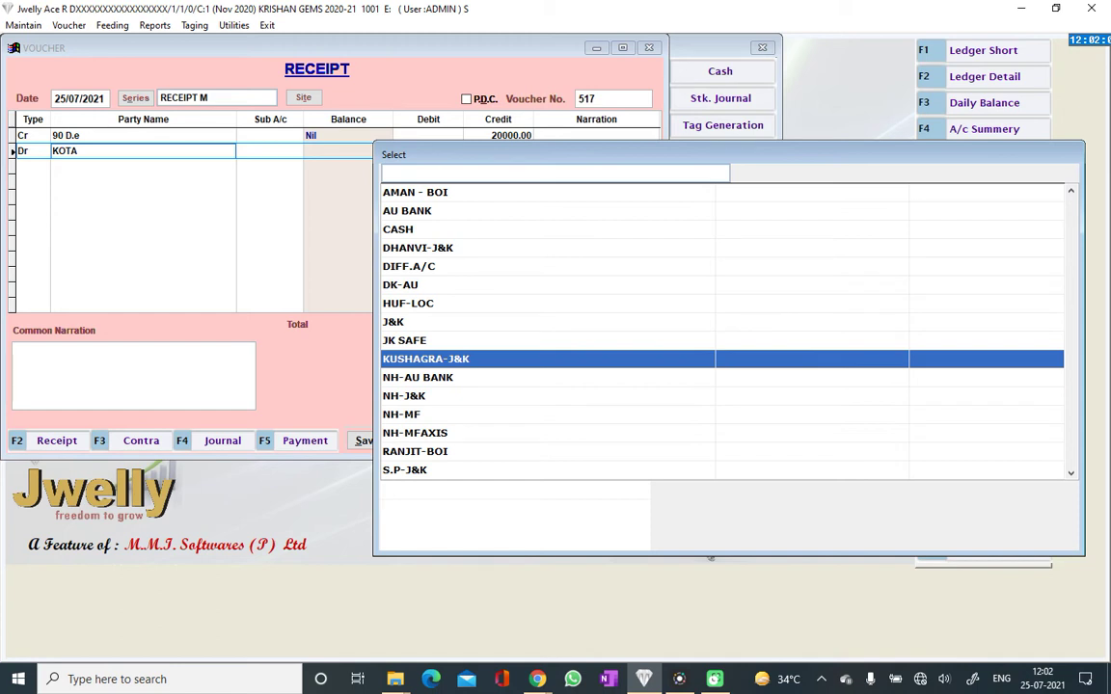
{"action": "type", "text": "KGNJ"}
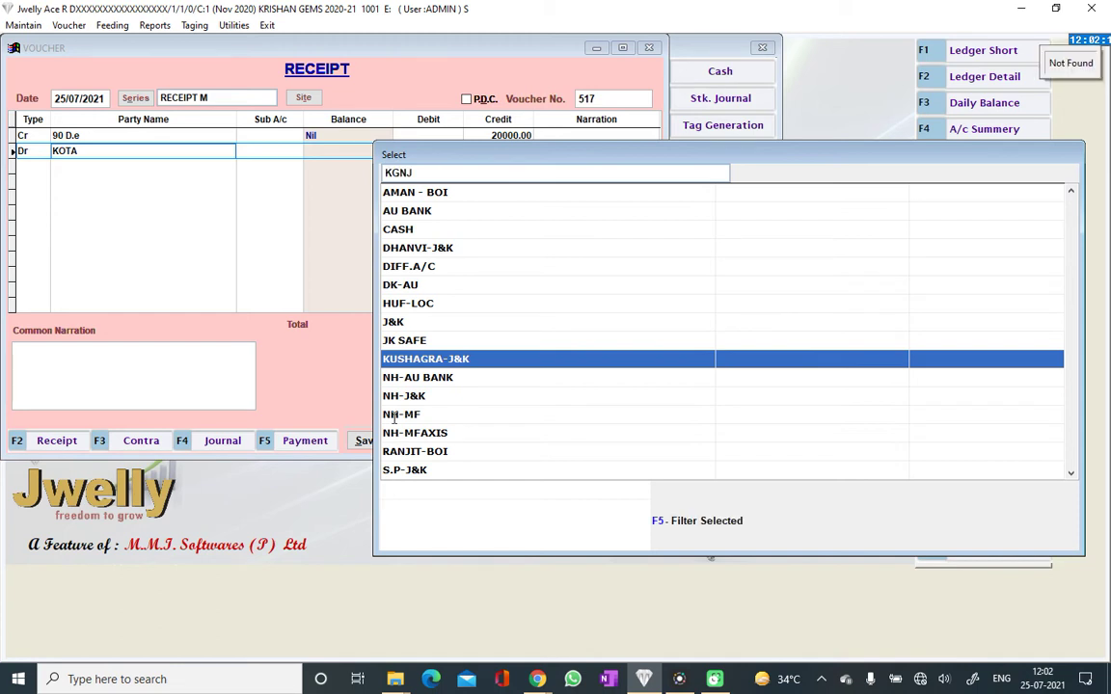
{"action": "key", "text": "BackSpace"}
{"action": "key", "text": "BackSpace"}
{"action": "key", "text": "BackSpace"}
{"action": "key", "text": "BackSpace"}
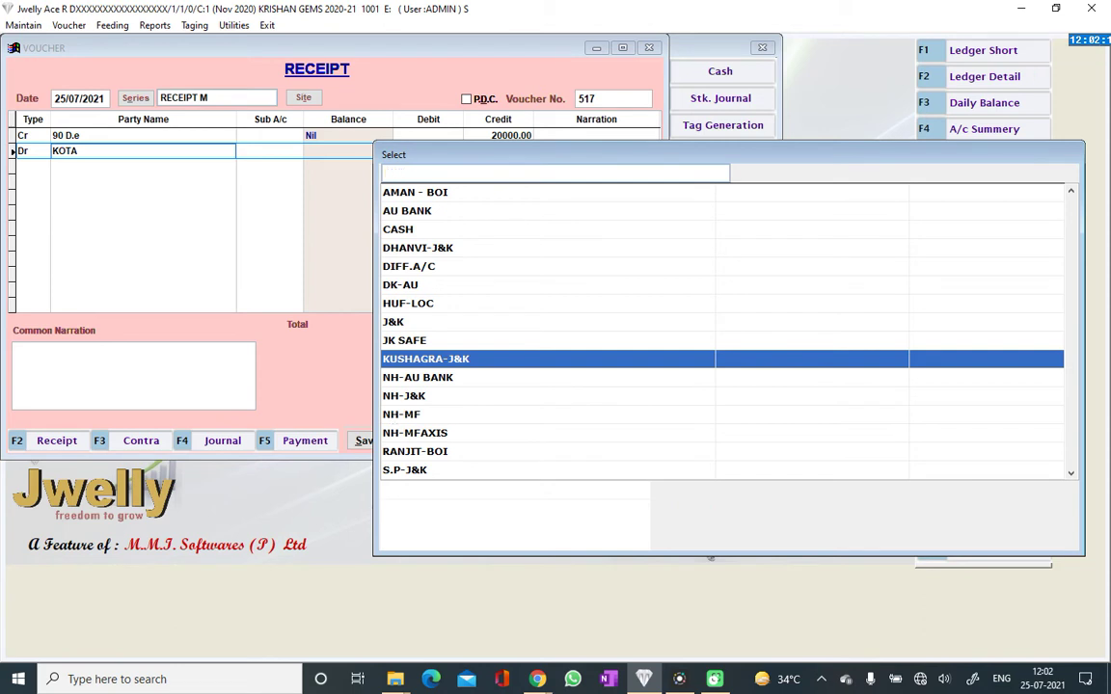
{"action": "key", "text": "Home"}
{"action": "key", "text": "Down"}
{"action": "key", "text": "Down"}
{"action": "key", "text": "Down"}
{"action": "key", "text": "Down"}
{"action": "key", "text": "Down"}
{"action": "key", "text": "Down"}
{"action": "key", "text": "Down"}
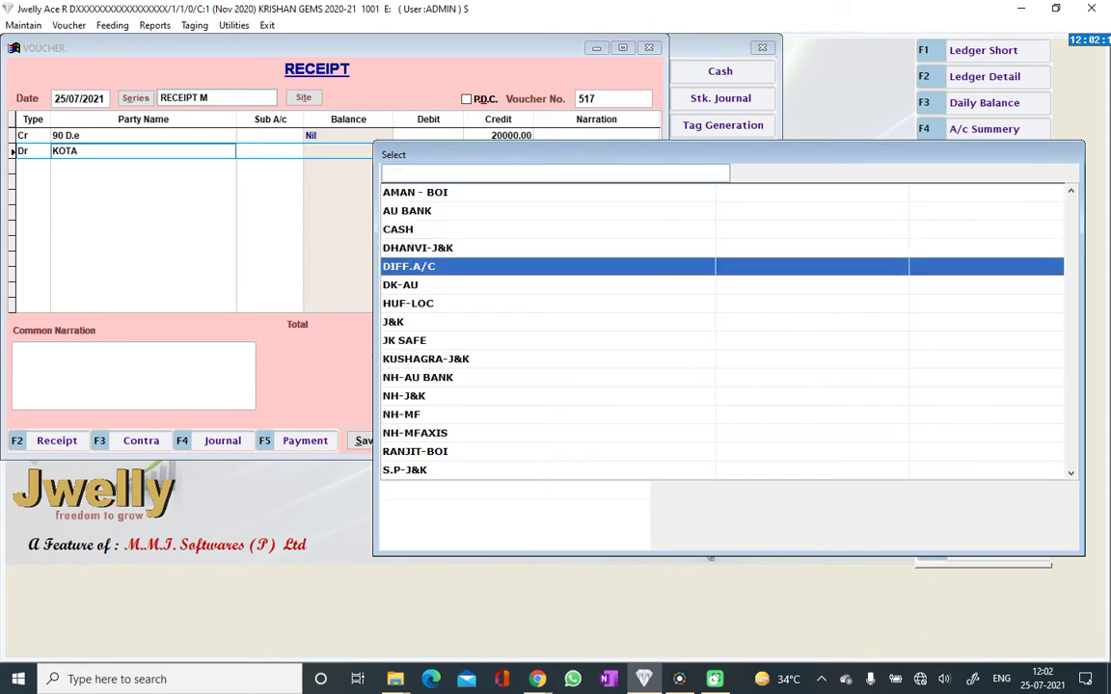
{"action": "key", "text": "Down"}
{"action": "key", "text": "Up"}
{"action": "key", "text": "Return"}
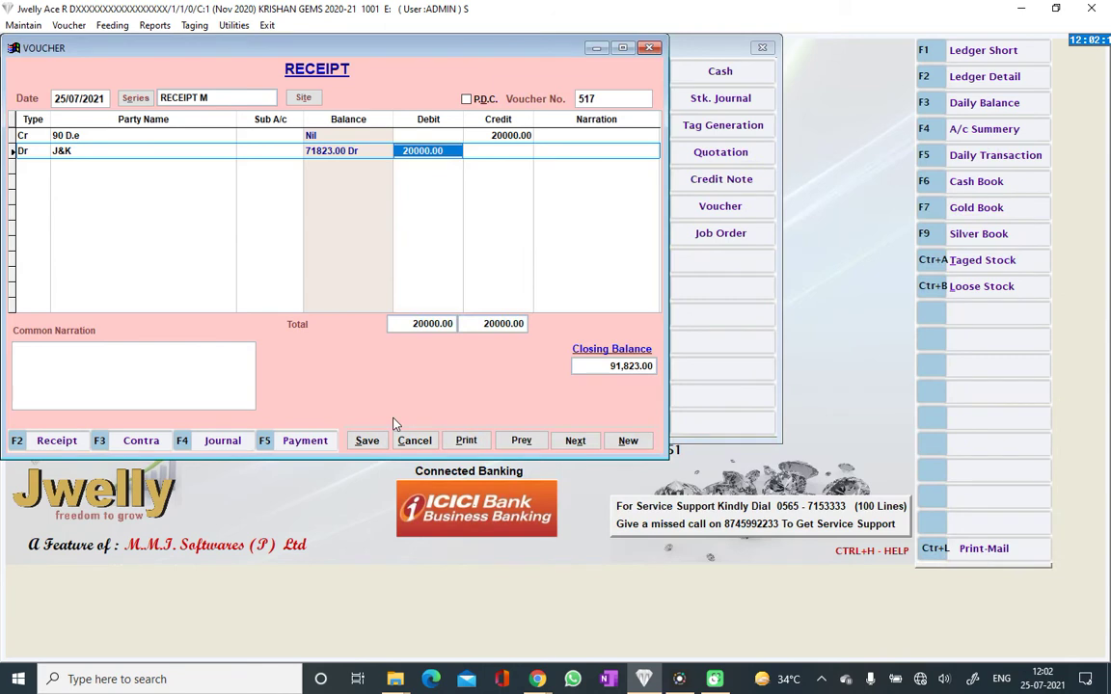
Enter the payer's name as narration, save receipt 517, and dismiss print options
{"action": "key", "text": "Return"}
{"action": "key", "text": "Return"}
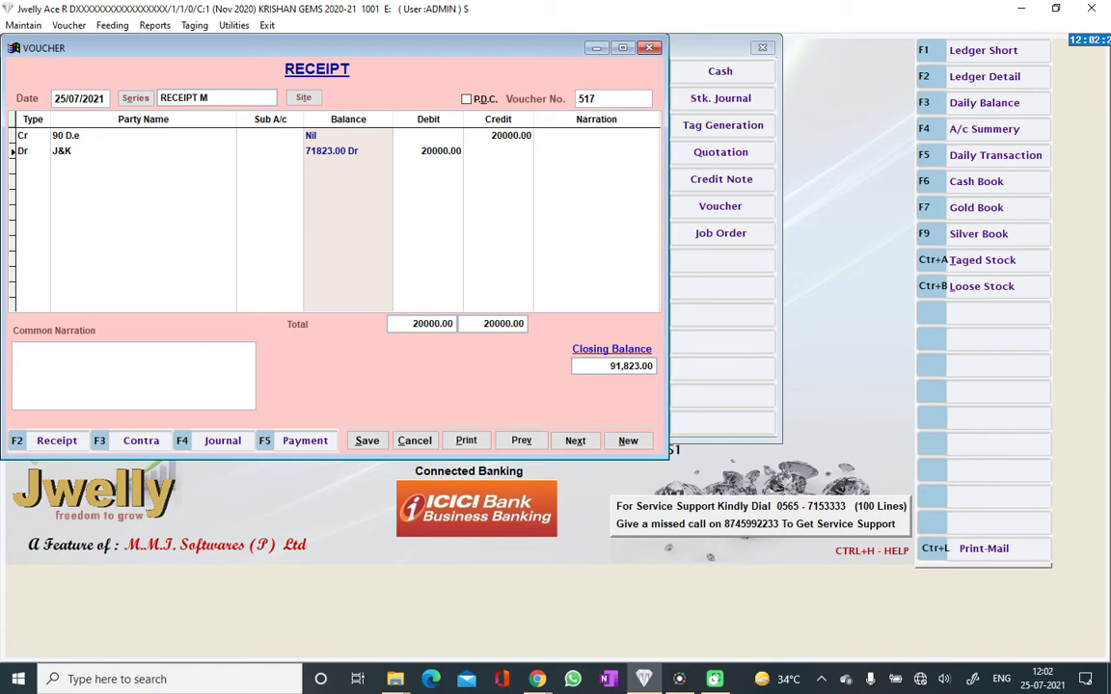
{"action": "type", "text": "aSJOK"}
{"action": "key", "text": "BackSpace"}
{"action": "key", "text": "BackSpace"}
{"action": "key", "text": "BackSpace"}
{"action": "key", "text": "BackSpace"}
{"action": "key", "text": "BackSpace"}
{"action": "key", "text": "BackSpace"}
{"action": "key", "text": "Return"}
{"action": "left_click", "coordinate": [366, 441]}
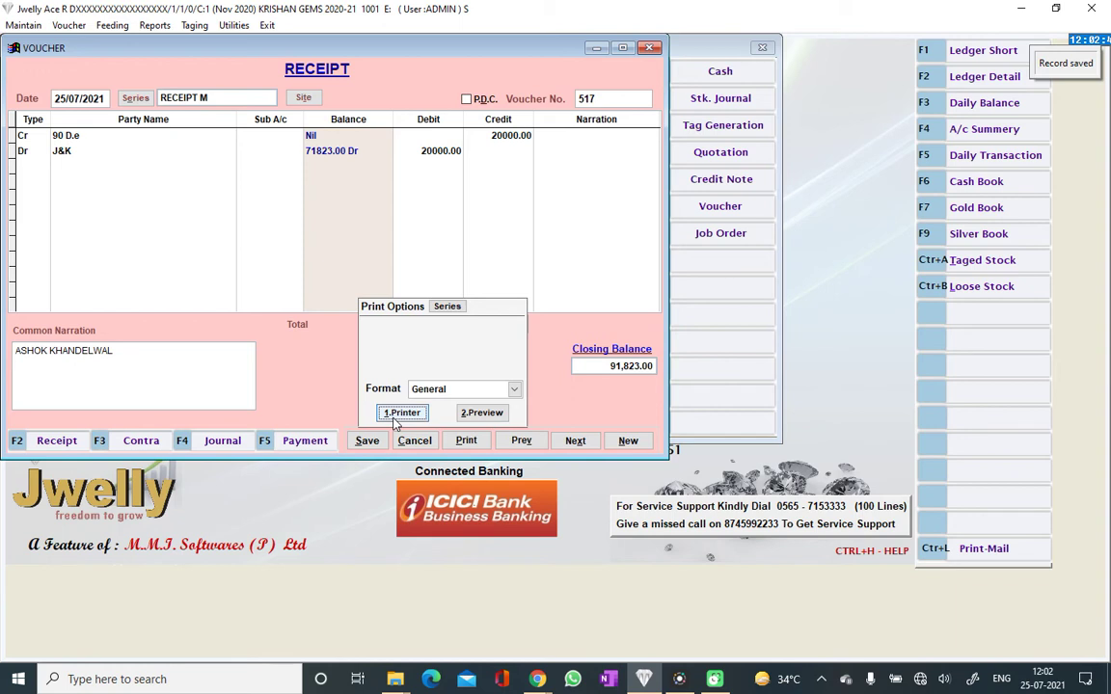
{"action": "left_click", "coordinate": [393, 419]}
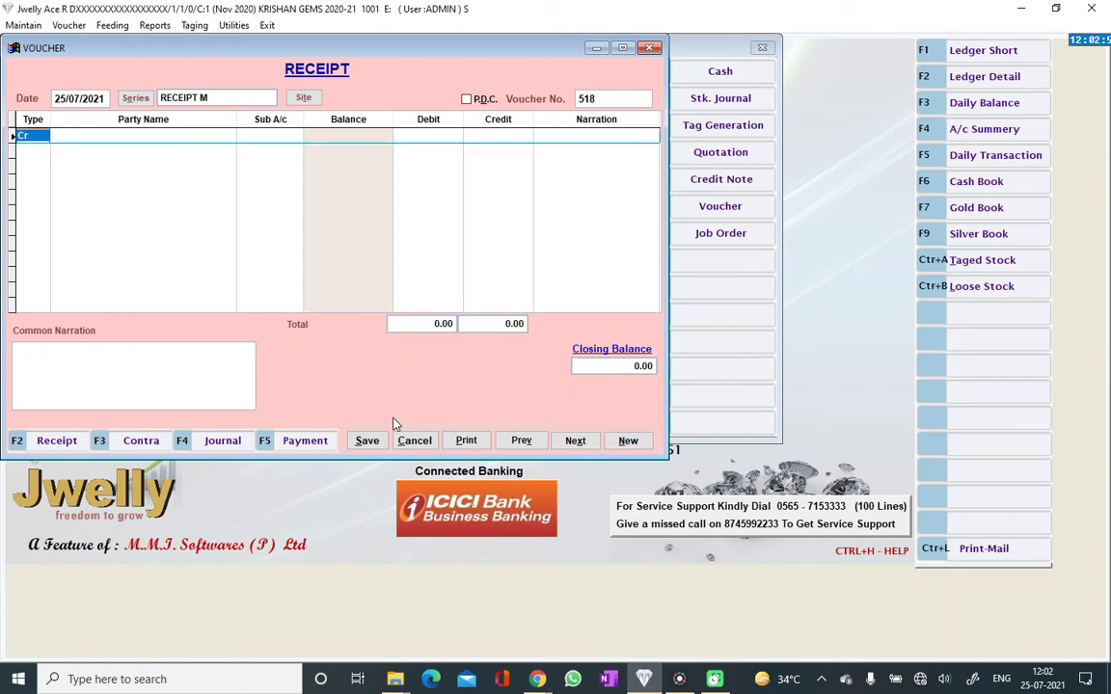
Switch from receipts to Payment entry and open blank payment voucher 837
{"action": "key", "text": "F5"}
{"action": "key", "text": "Right"}
{"action": "key", "text": "Return"}
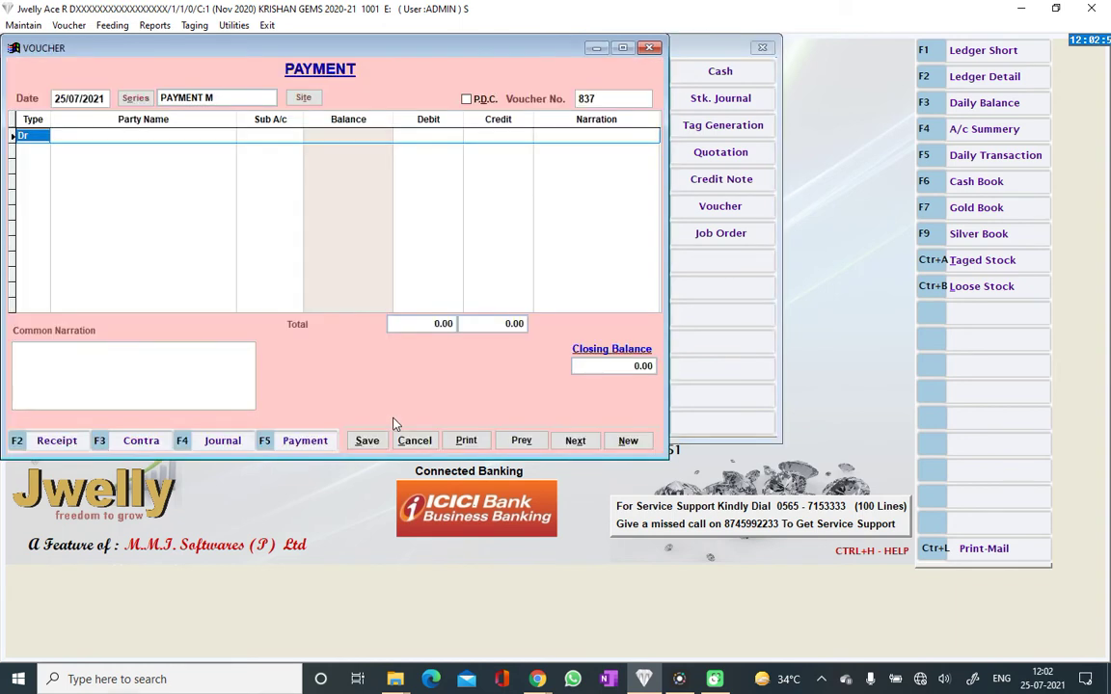
{"action": "key", "text": "Escape"}
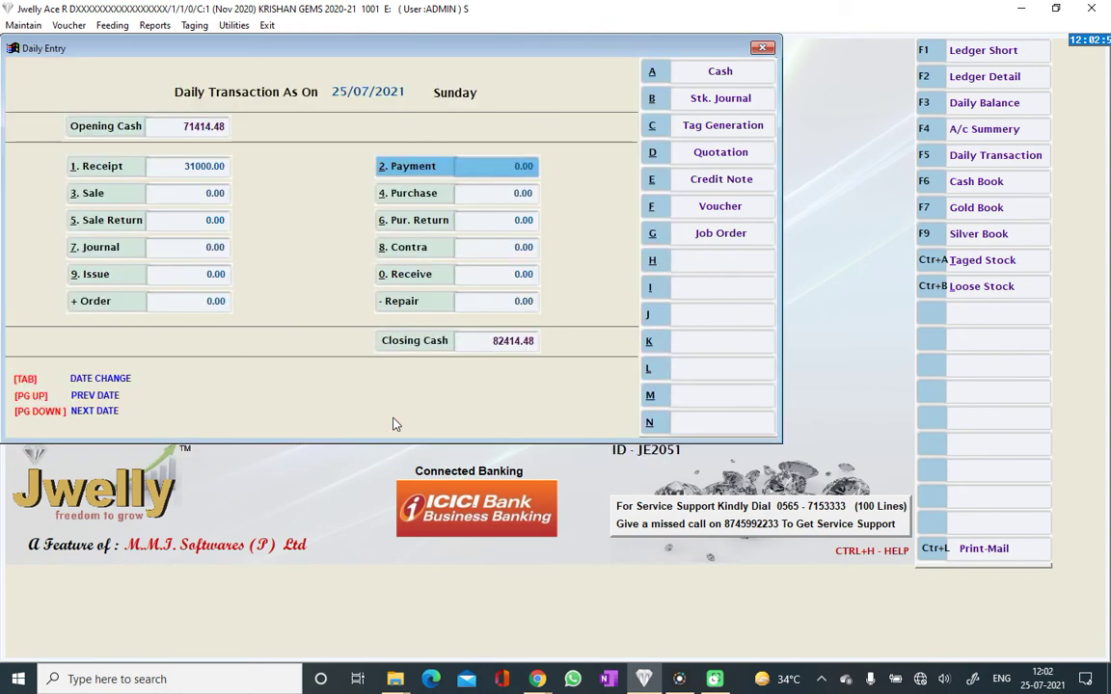
{"action": "key", "text": "Return"}
{"action": "key", "text": "Return"}
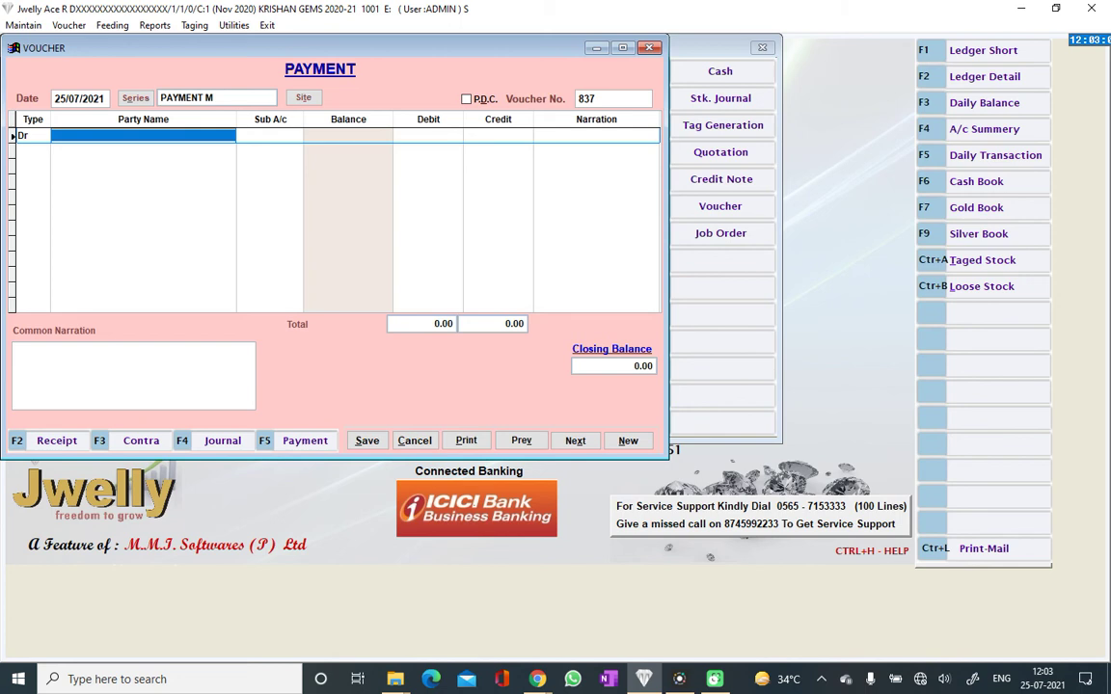
Debit party A 10000 on payment voucher 837
{"action": "key", "text": "Return"}
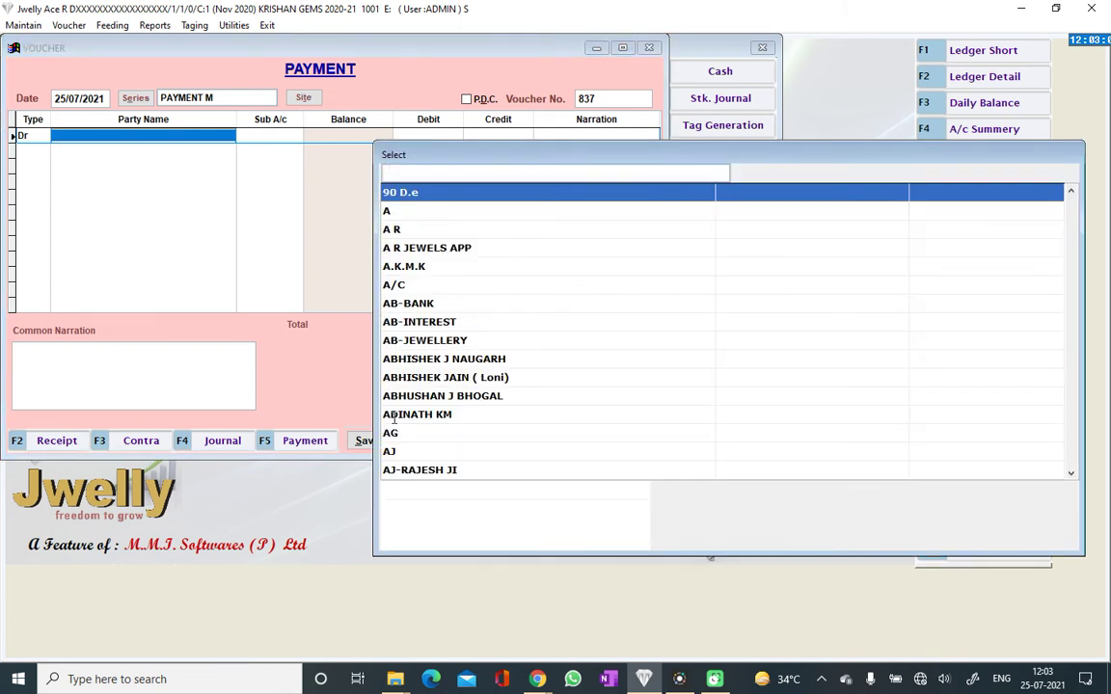
{"action": "key", "text": "Down"}
{"action": "key", "text": "Down"}
{"action": "key", "text": "Up"}
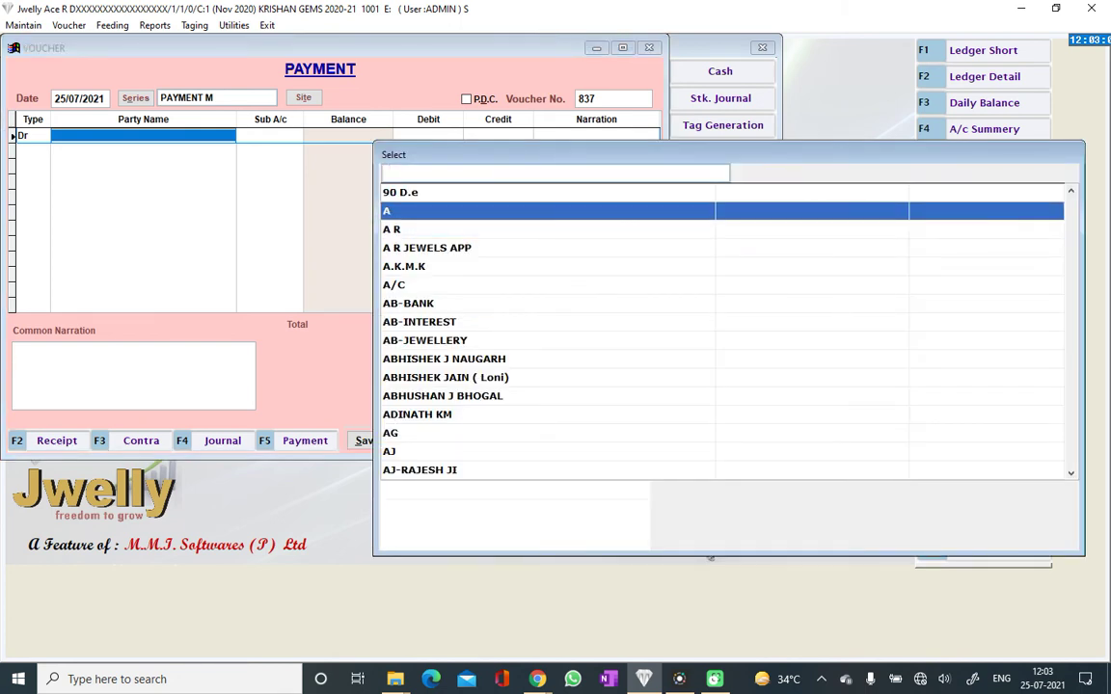
{"action": "key", "text": "Return"}
{"action": "type", "text": "10000"}
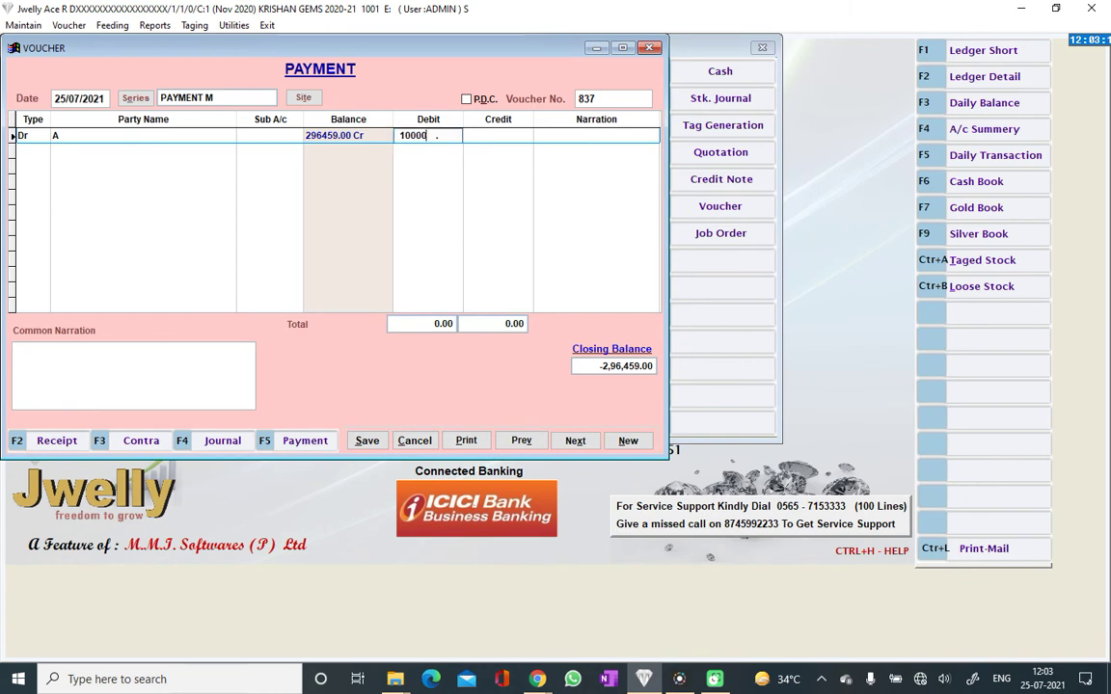
{"action": "key", "text": "Return"}
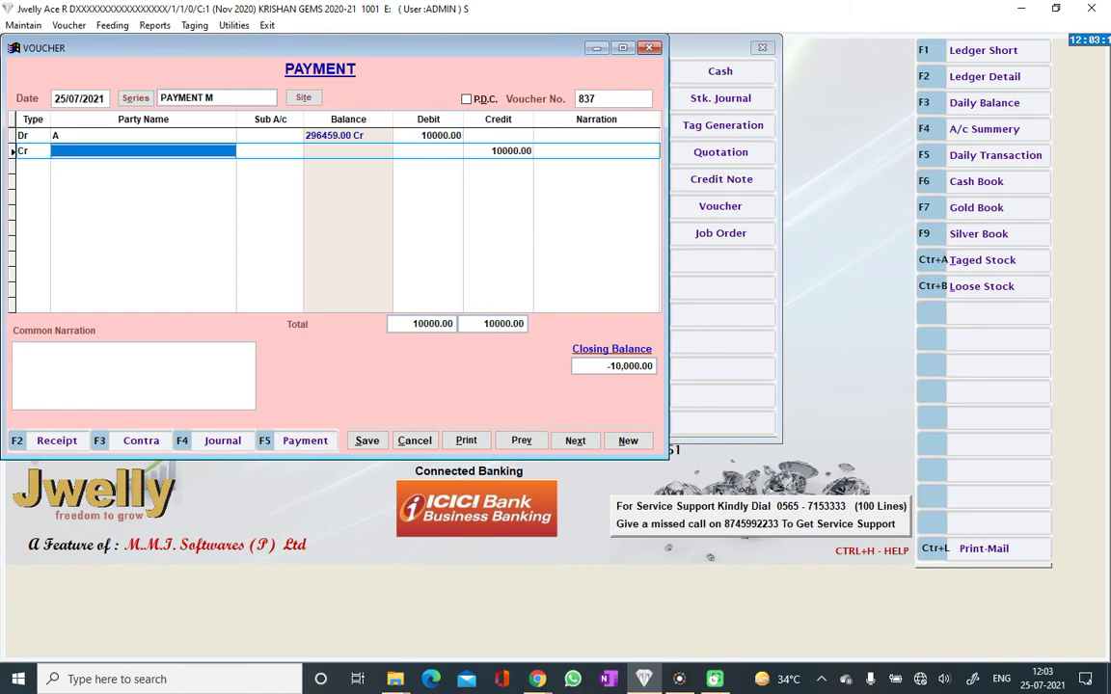
Change the credit row's account from CASH to J&K
{"action": "type", "text": "c"}
{"action": "key", "text": "Return"}
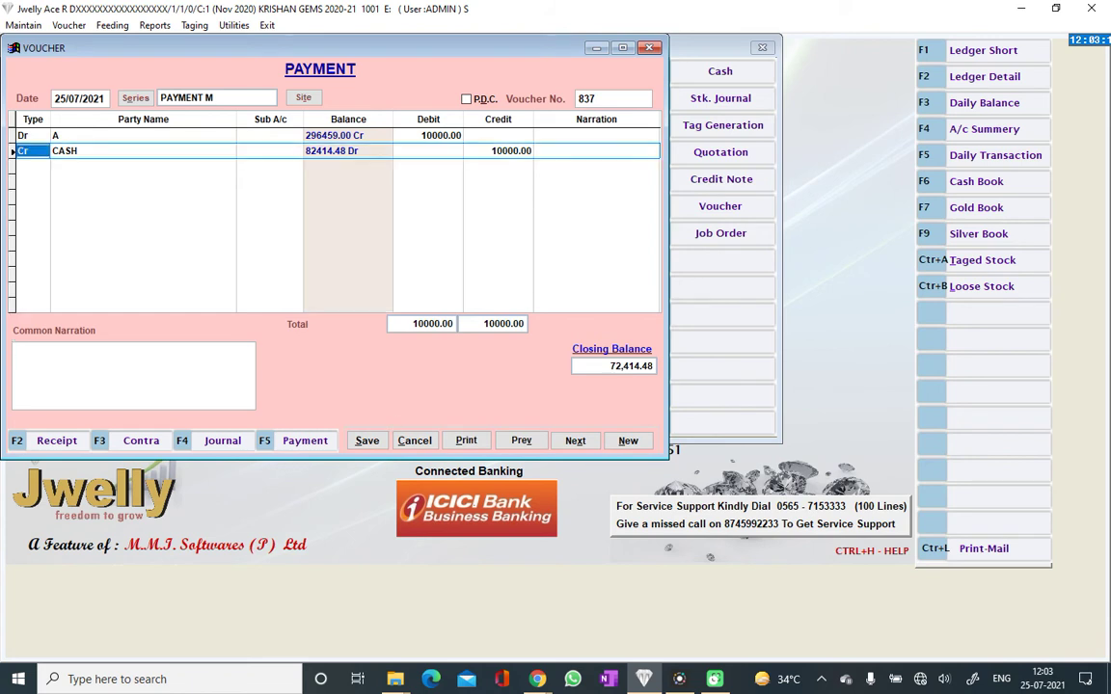
{"action": "left_click", "coordinate": [32, 151]}
{"action": "left_click", "coordinate": [96, 151]}
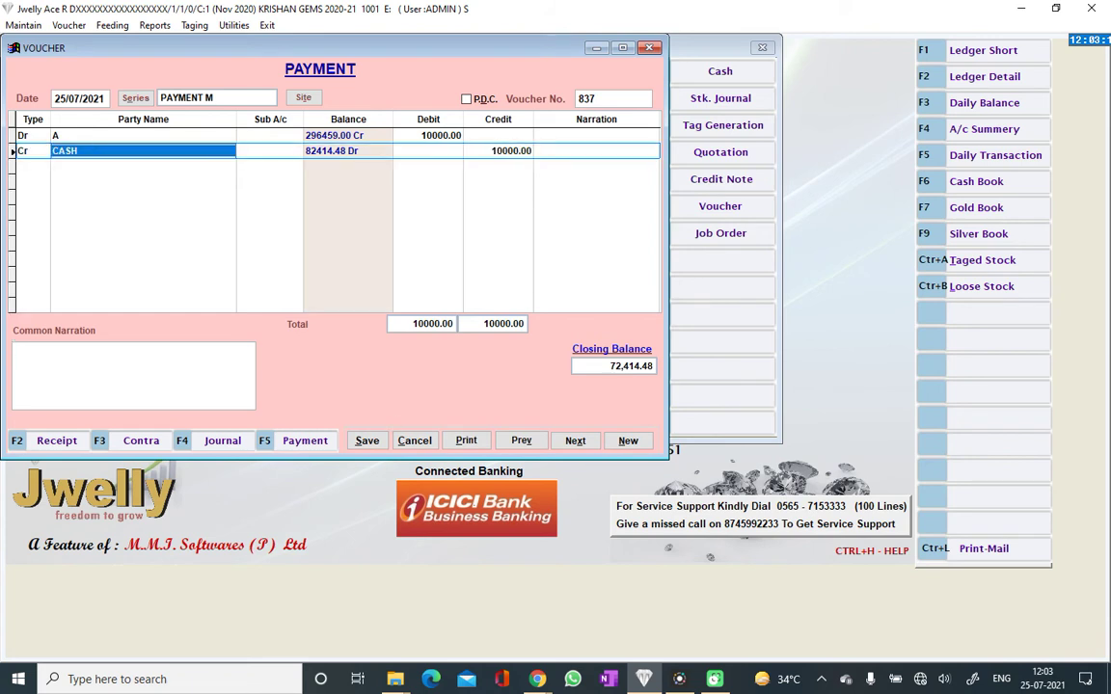
{"action": "type", "text": "J"}
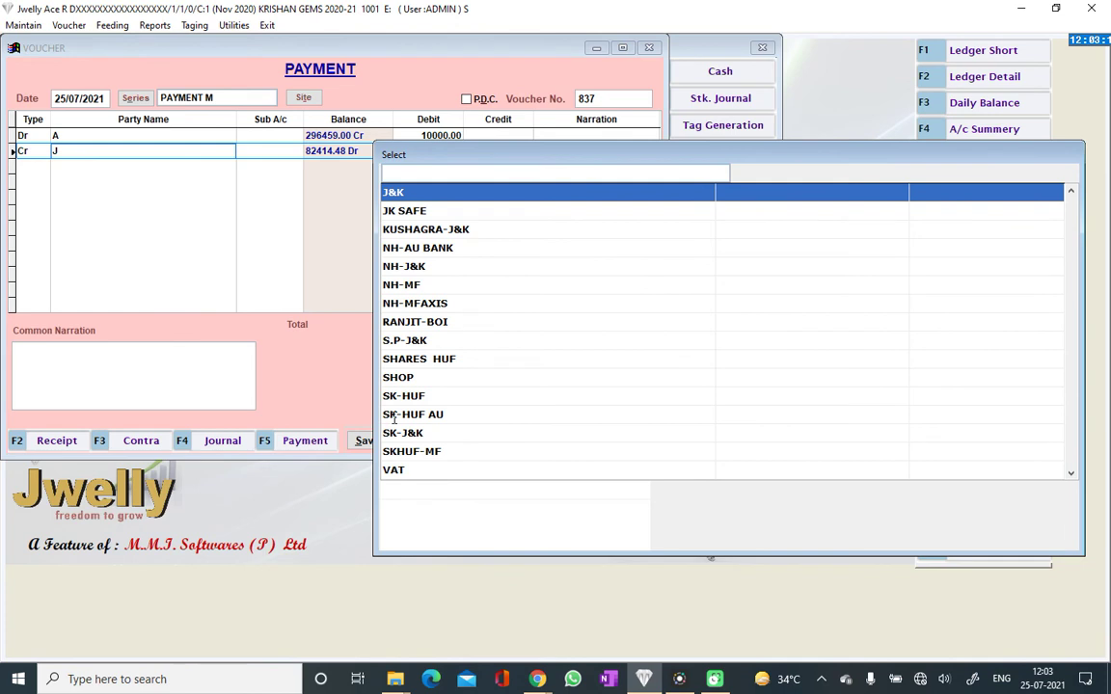
{"action": "key", "text": "Return"}
{"action": "key", "text": "Return"}
{"action": "key", "text": "Return"}
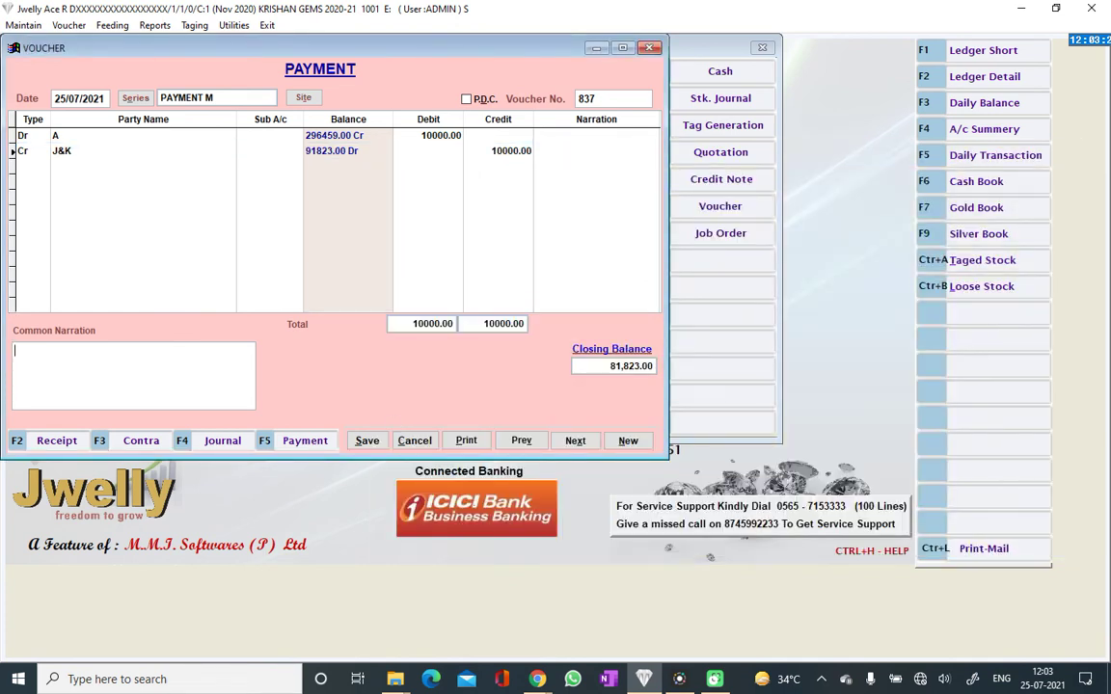
Enter a narration noting payment through cheque, fix the 'THEU' typo, and save voucher 837
{"action": "type", "text": "ANAND THEU CHEQUE"}
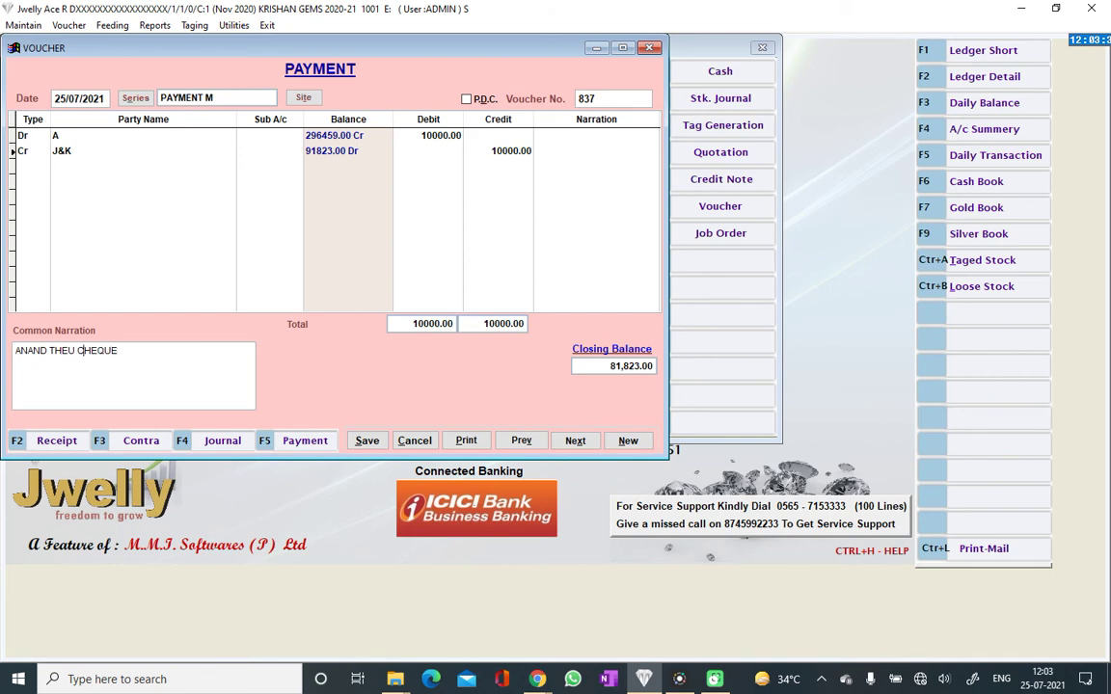
{"action": "left_click", "coordinate": [62, 350]}
{"action": "key", "text": "BackSpace"}
{"action": "type", "text": "R"}
{"action": "key", "text": "Tab"}
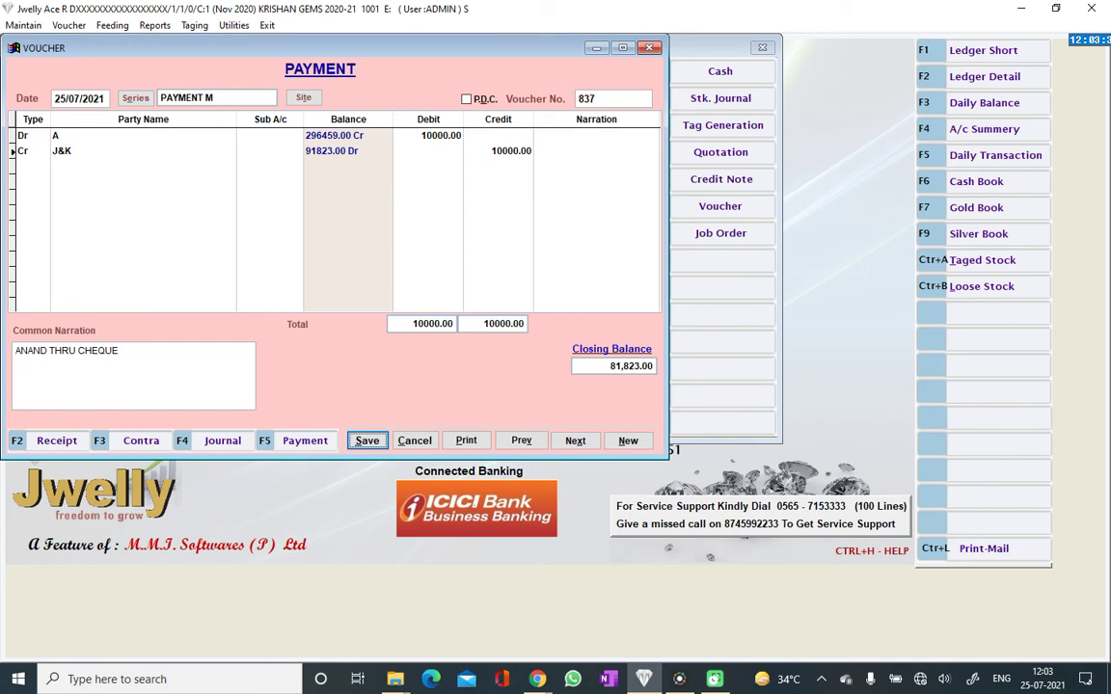
{"action": "key", "text": "Return"}
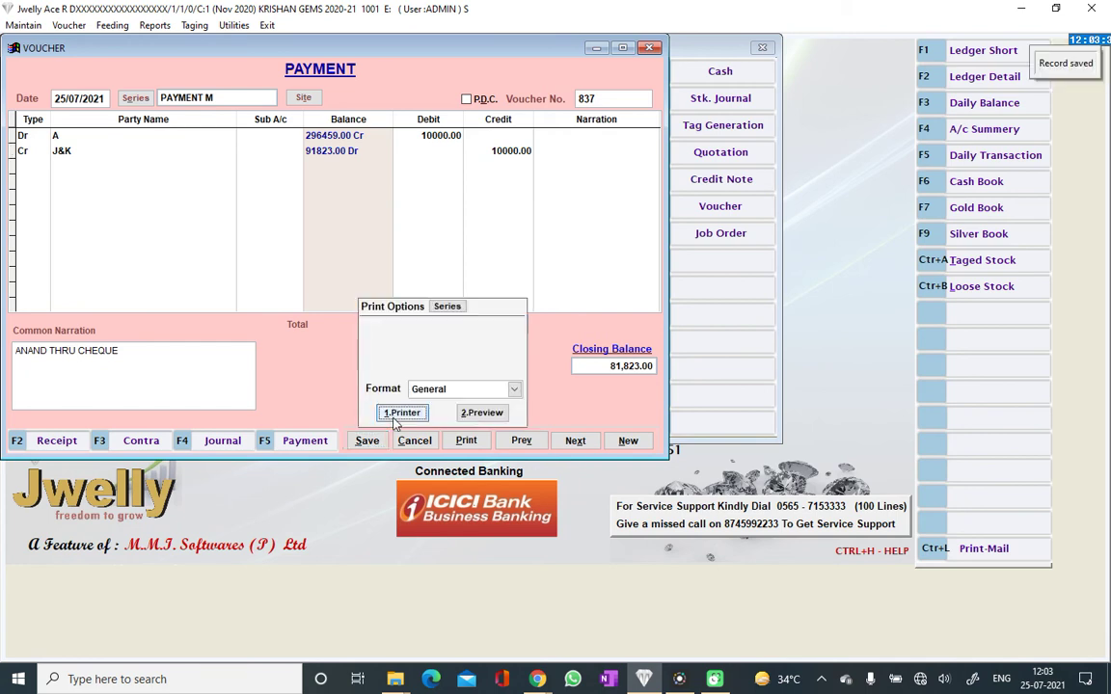